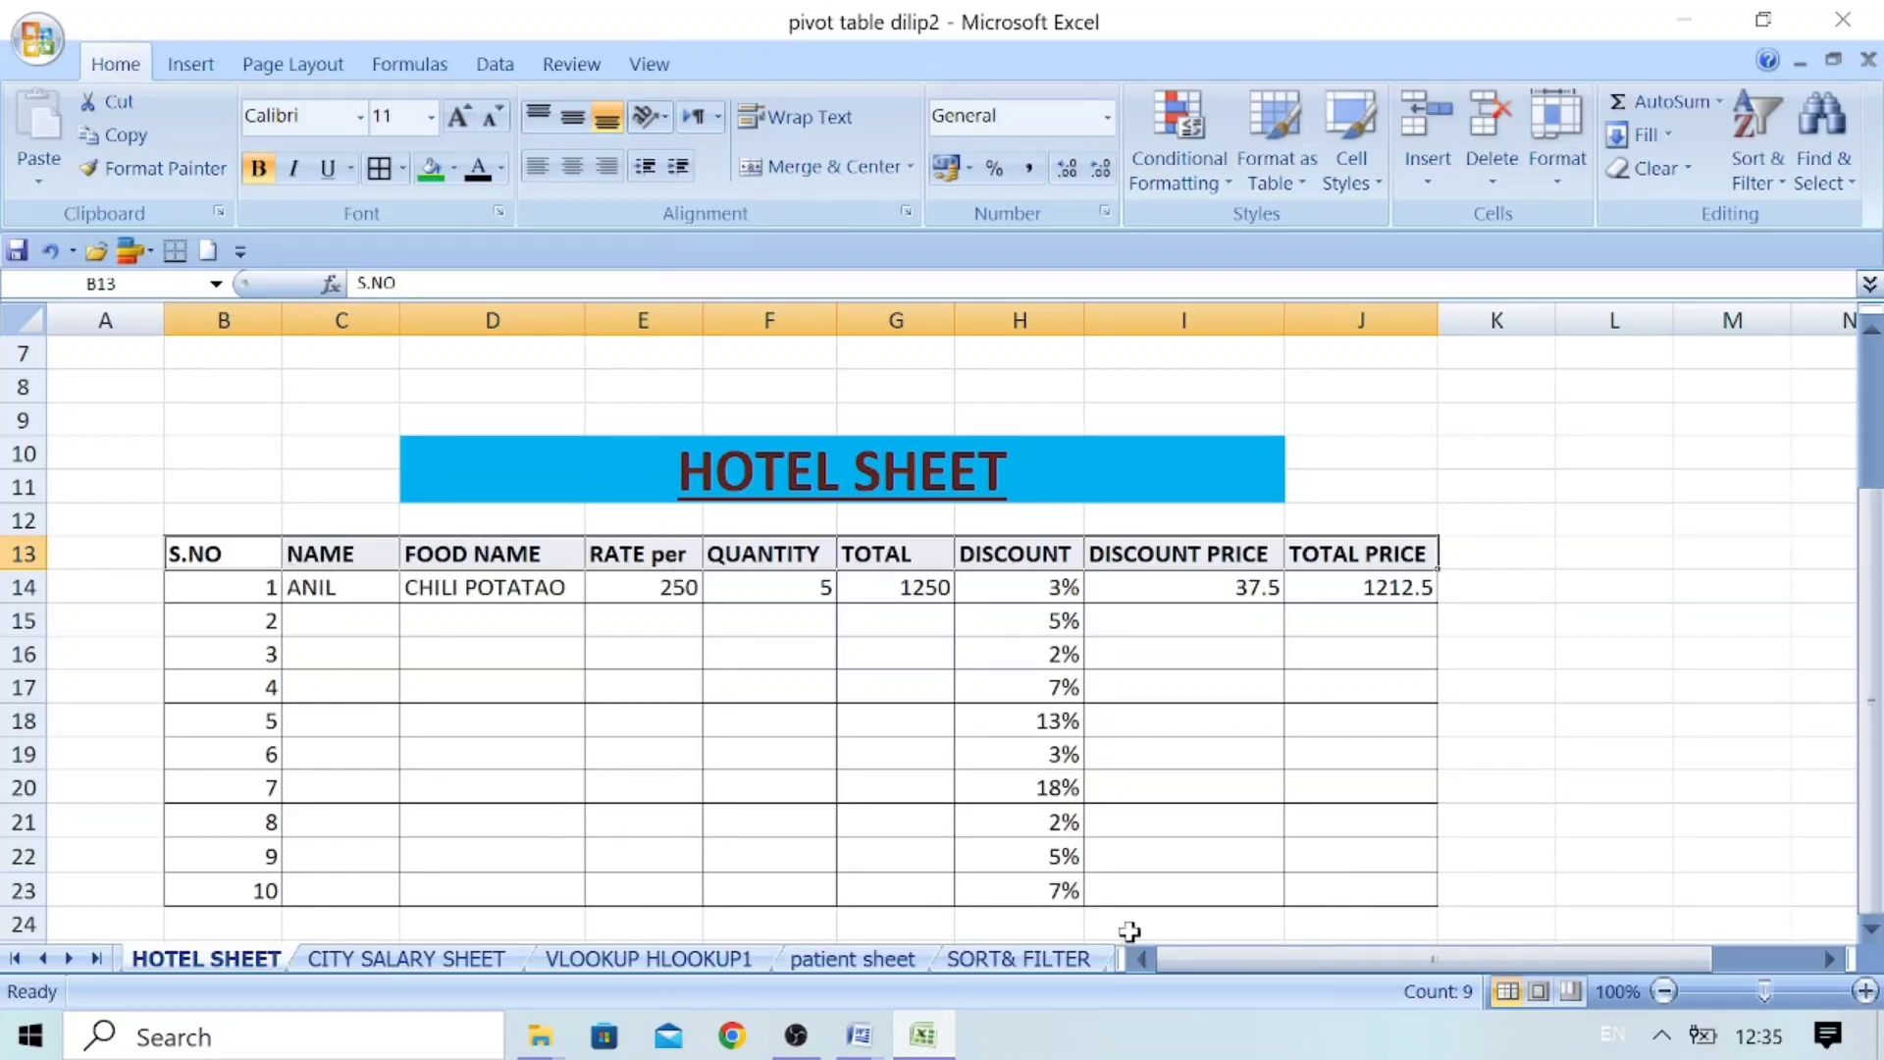
# Step: Examine the HOTEL SHEET title and the first customer's name, food, rate, quantity and total formula in row 14
pyautogui.click(781, 473)
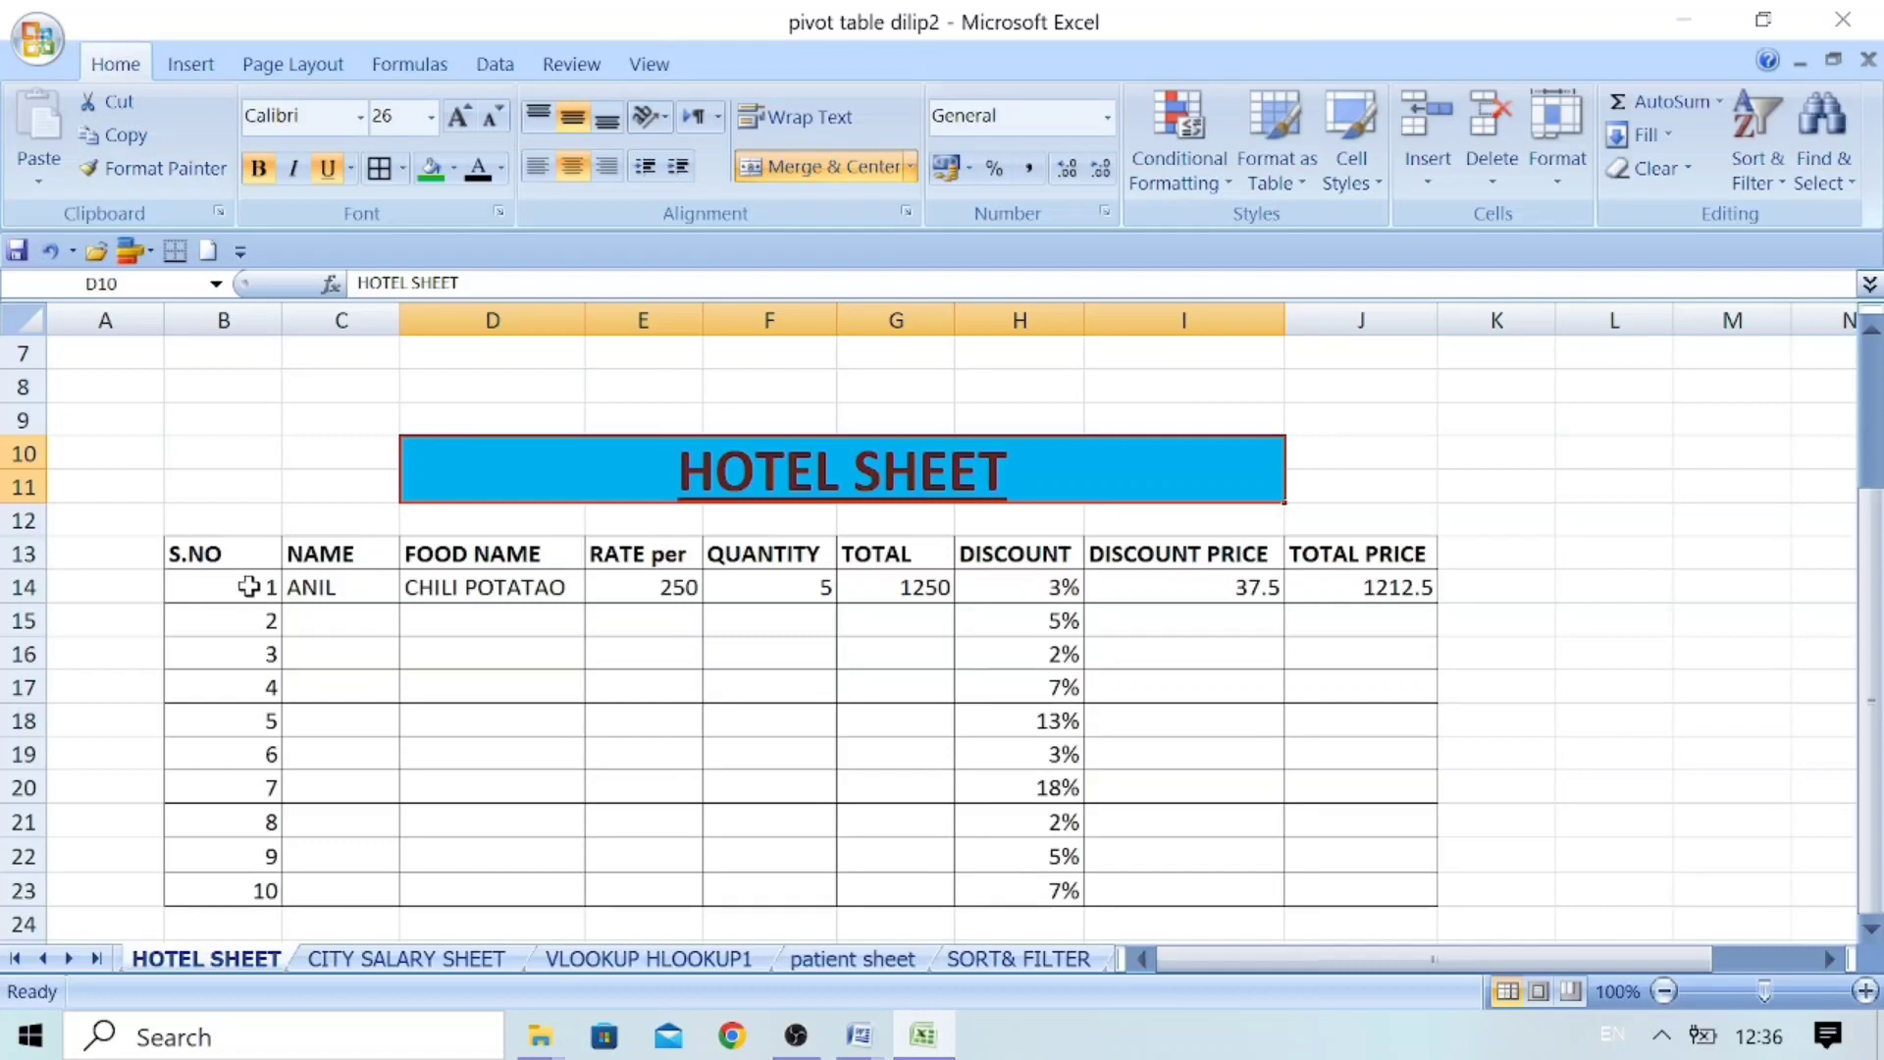
pyautogui.click(313, 589)
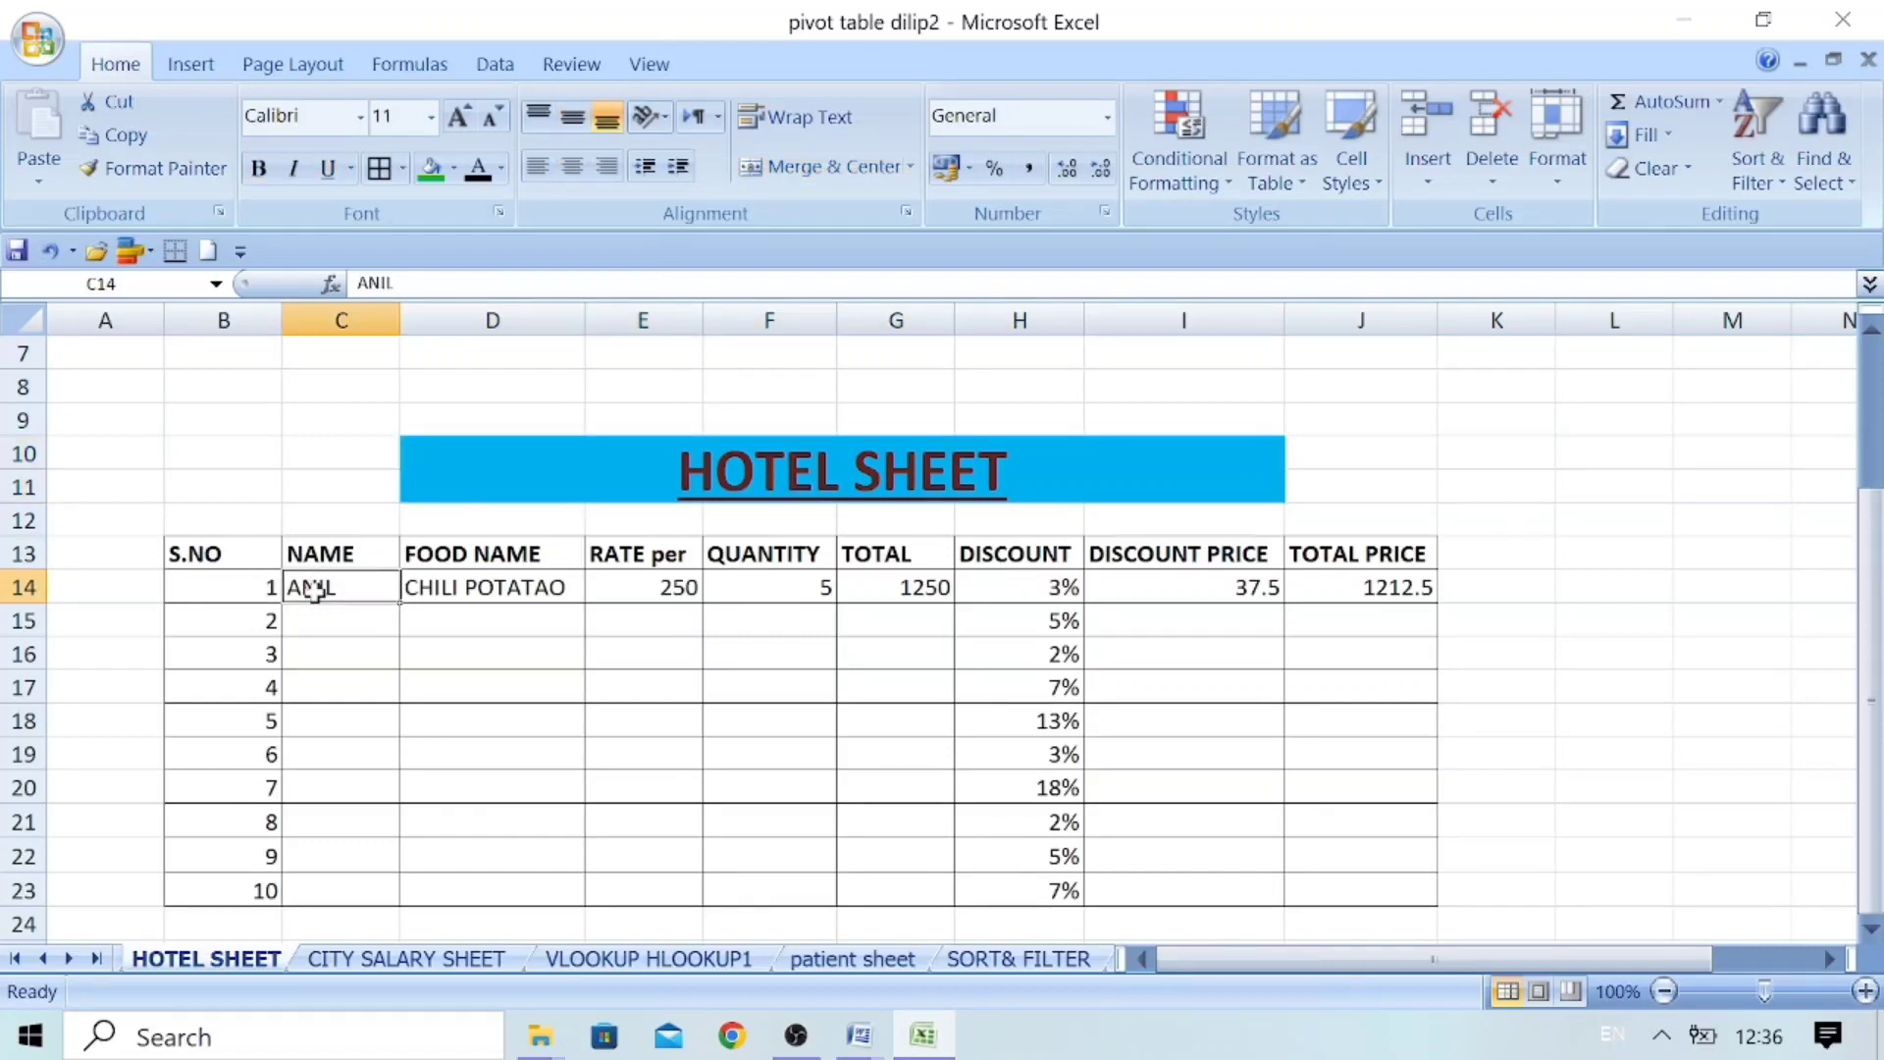
pyautogui.click(469, 589)
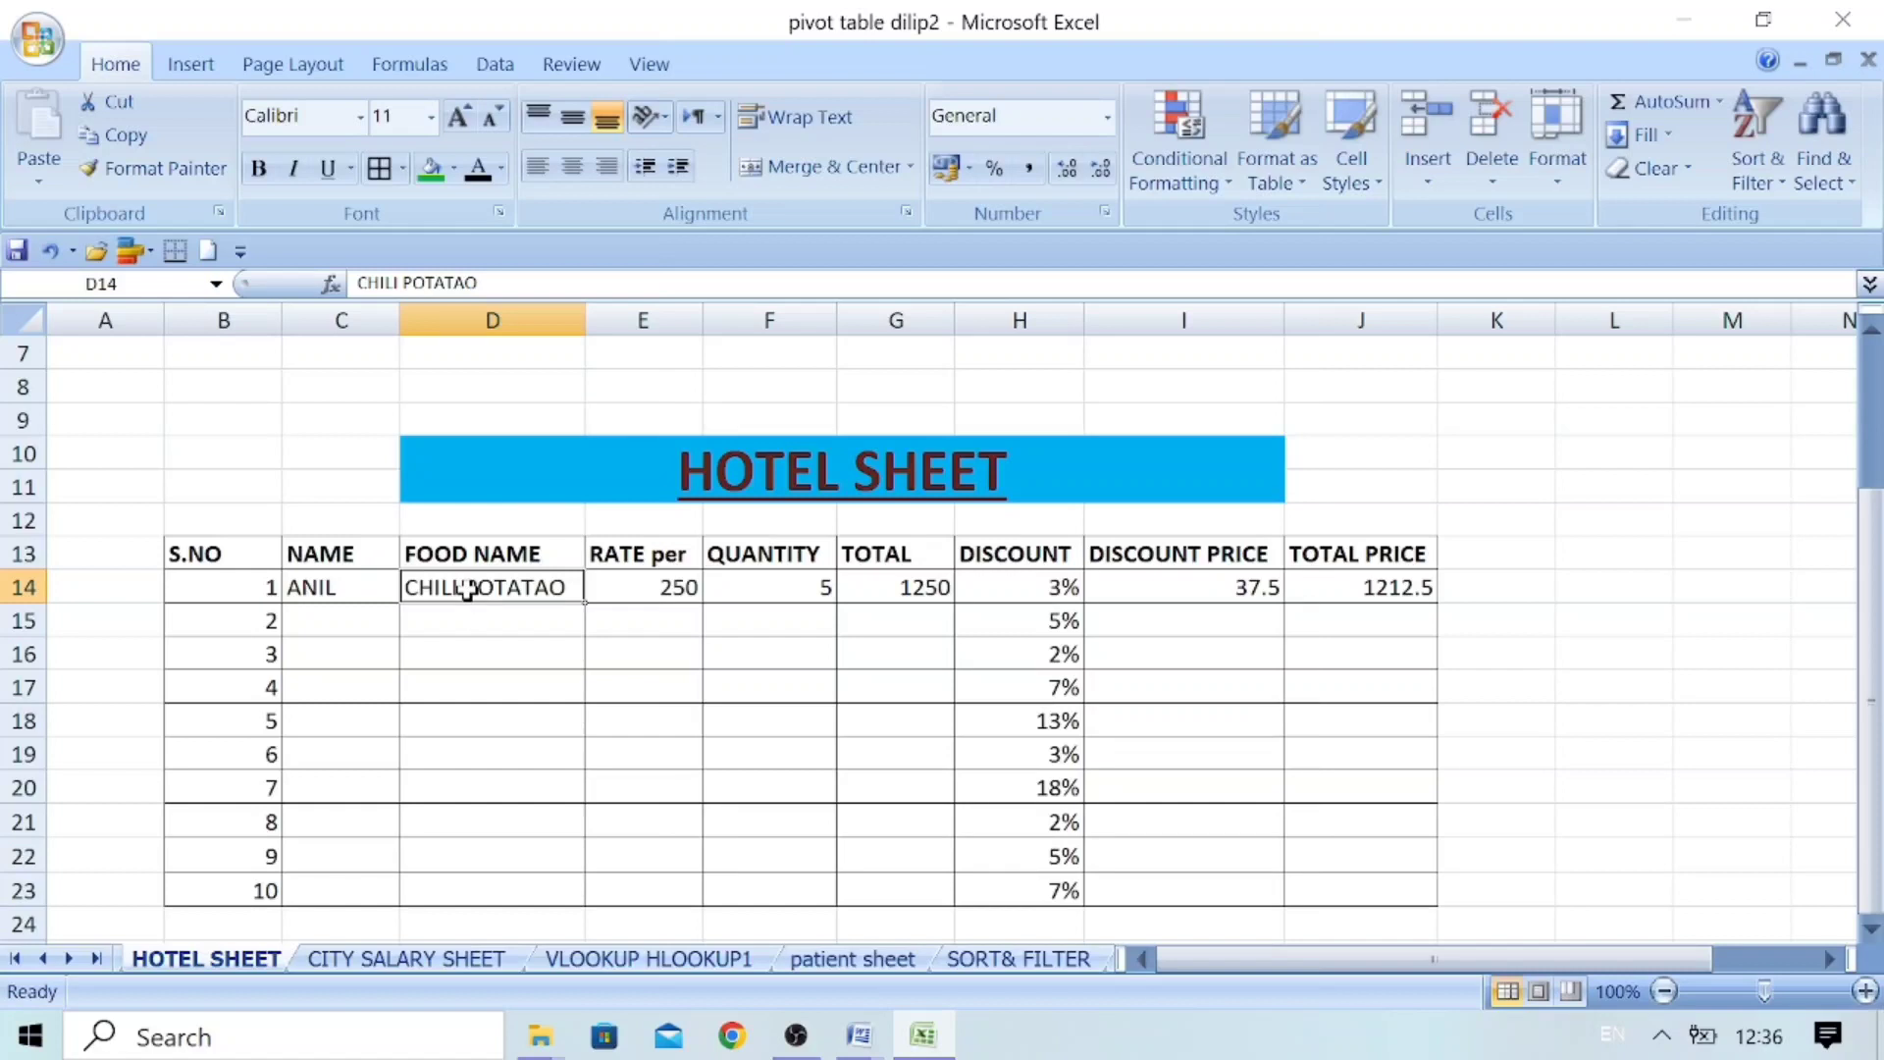
pyautogui.click(659, 588)
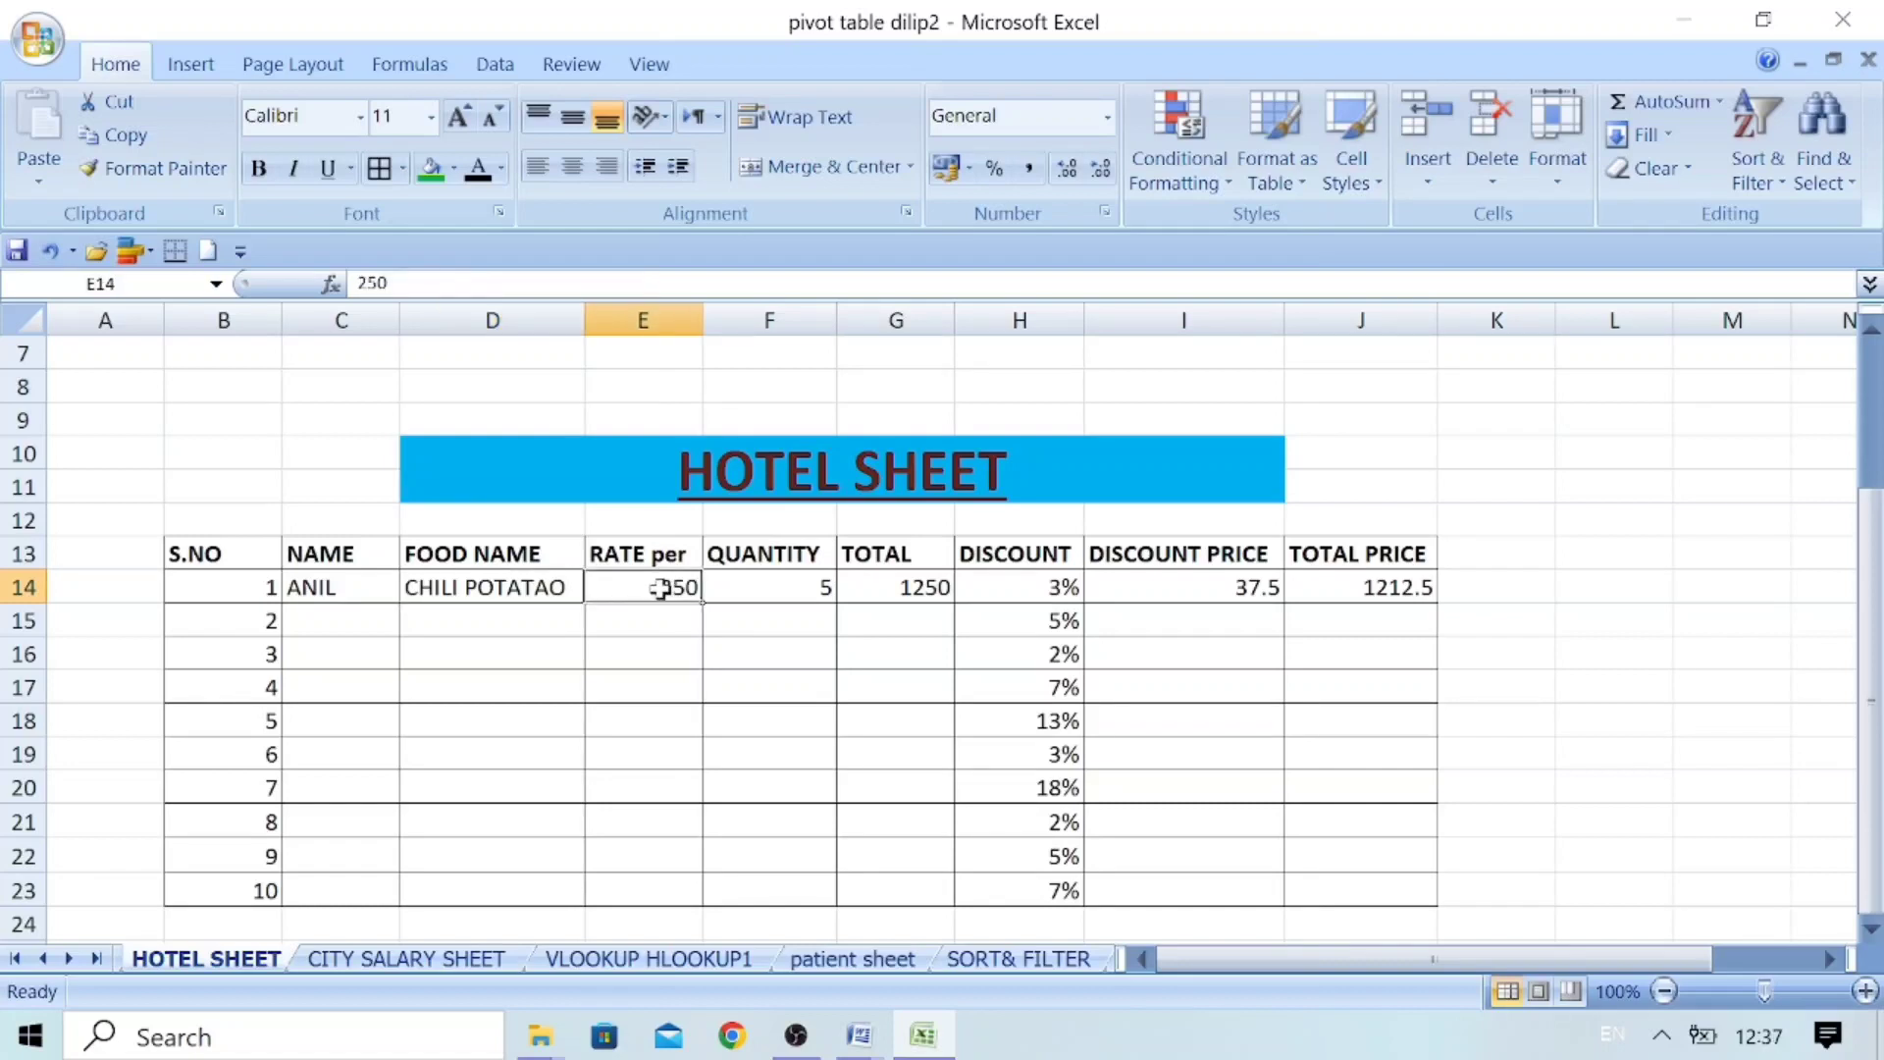
pyautogui.click(801, 587)
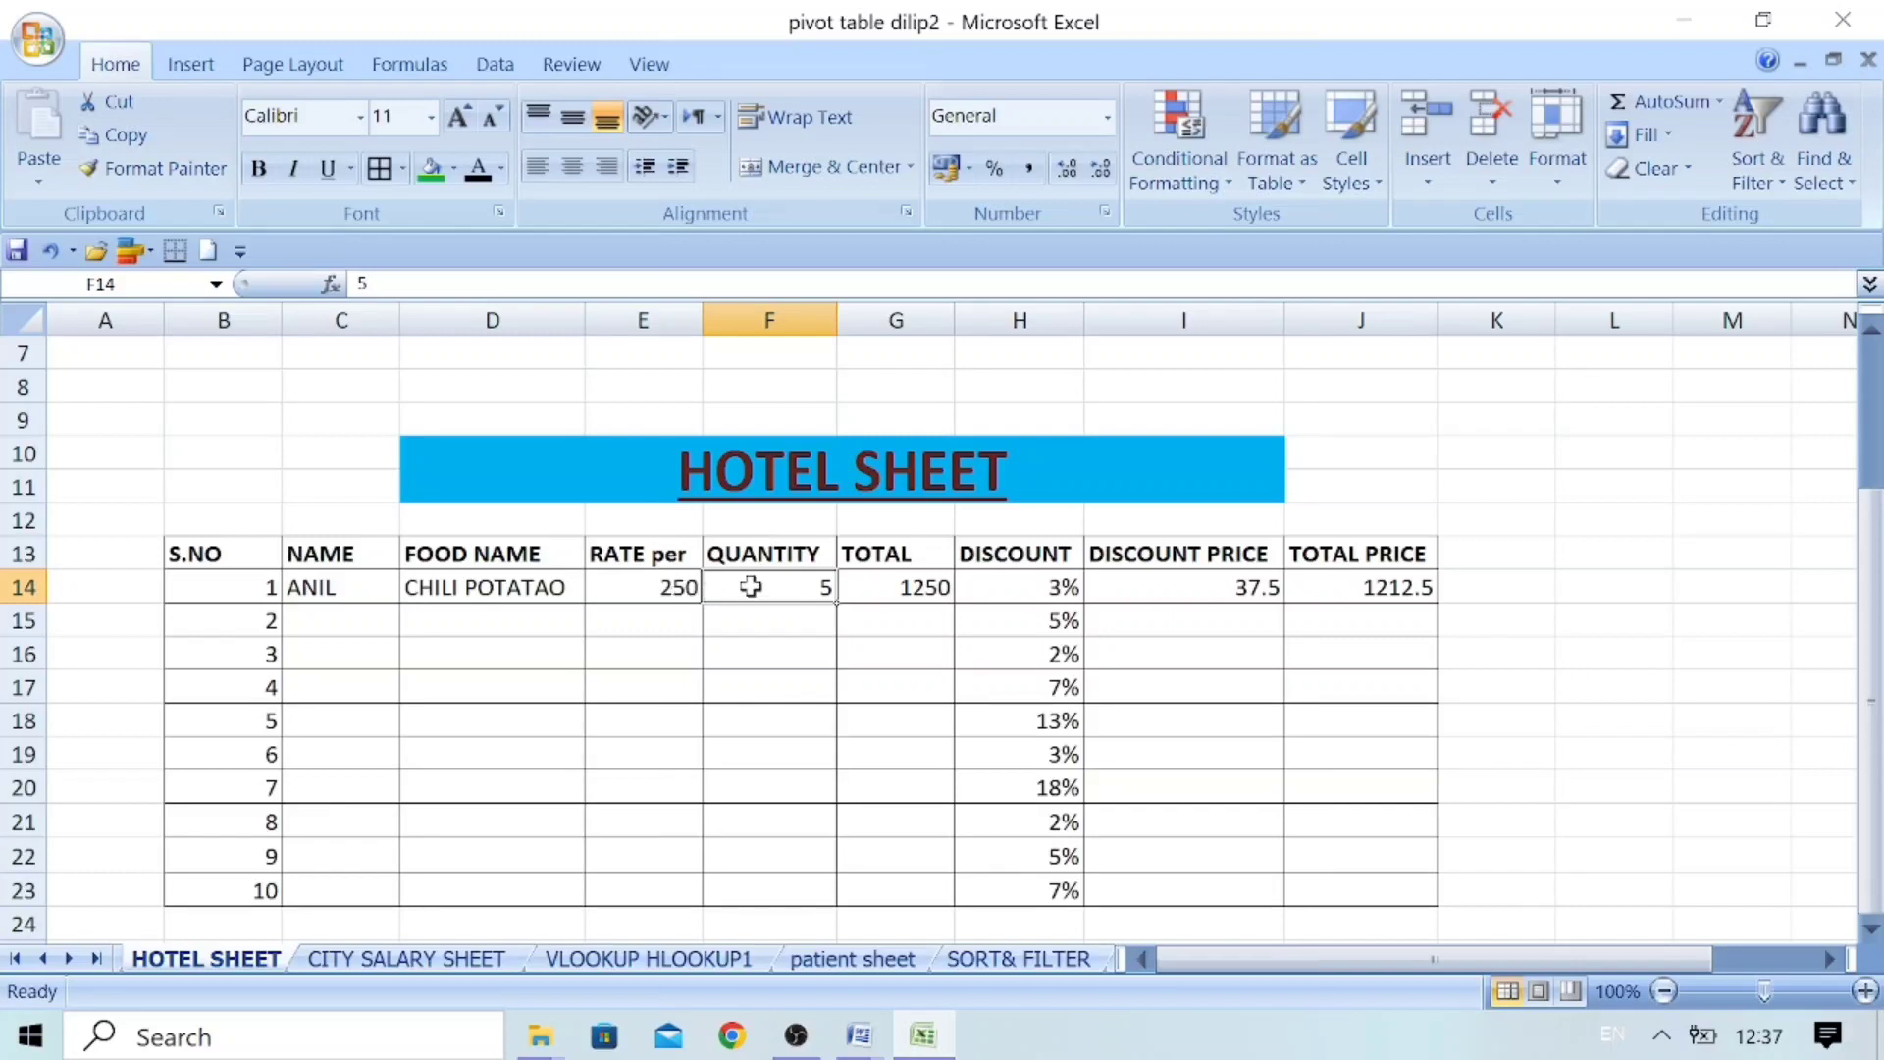
pyautogui.click(880, 586)
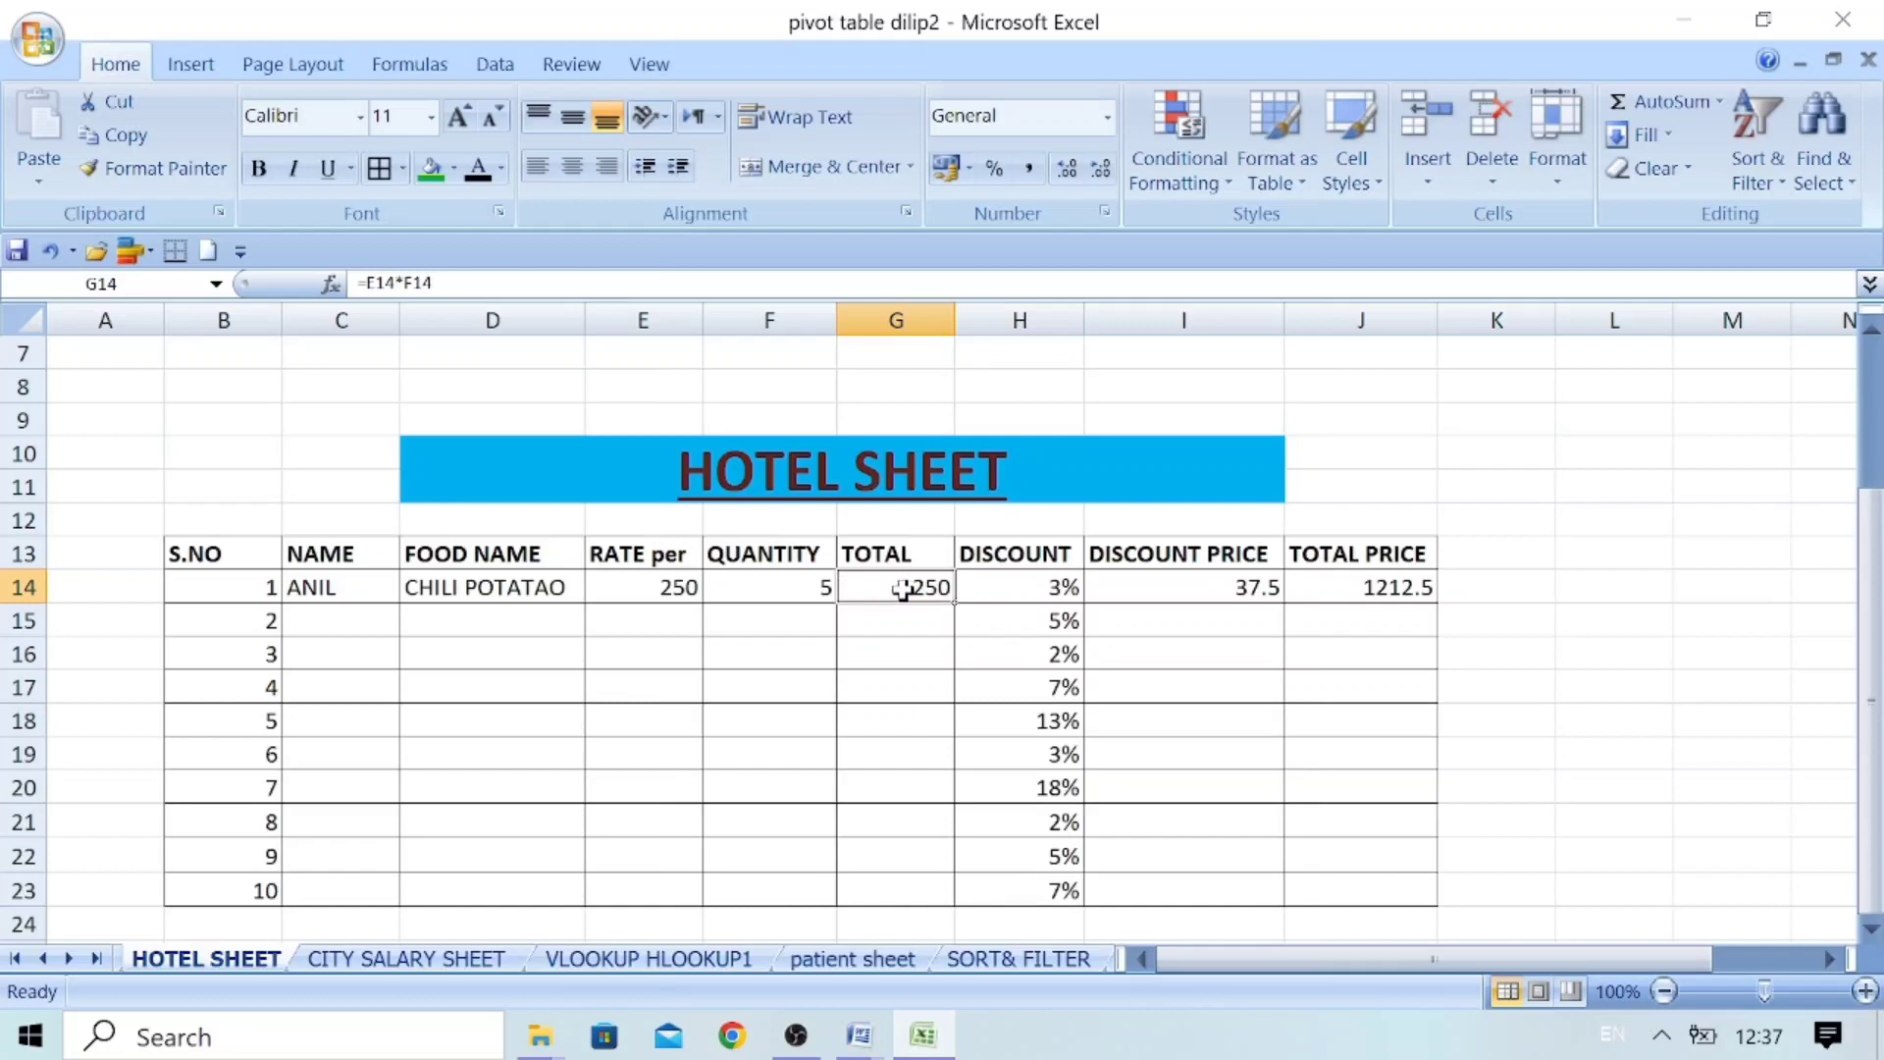
# Step: Fill in row 15 with the second customer's name and the food name "Chole Bature"
pyautogui.click(351, 622)
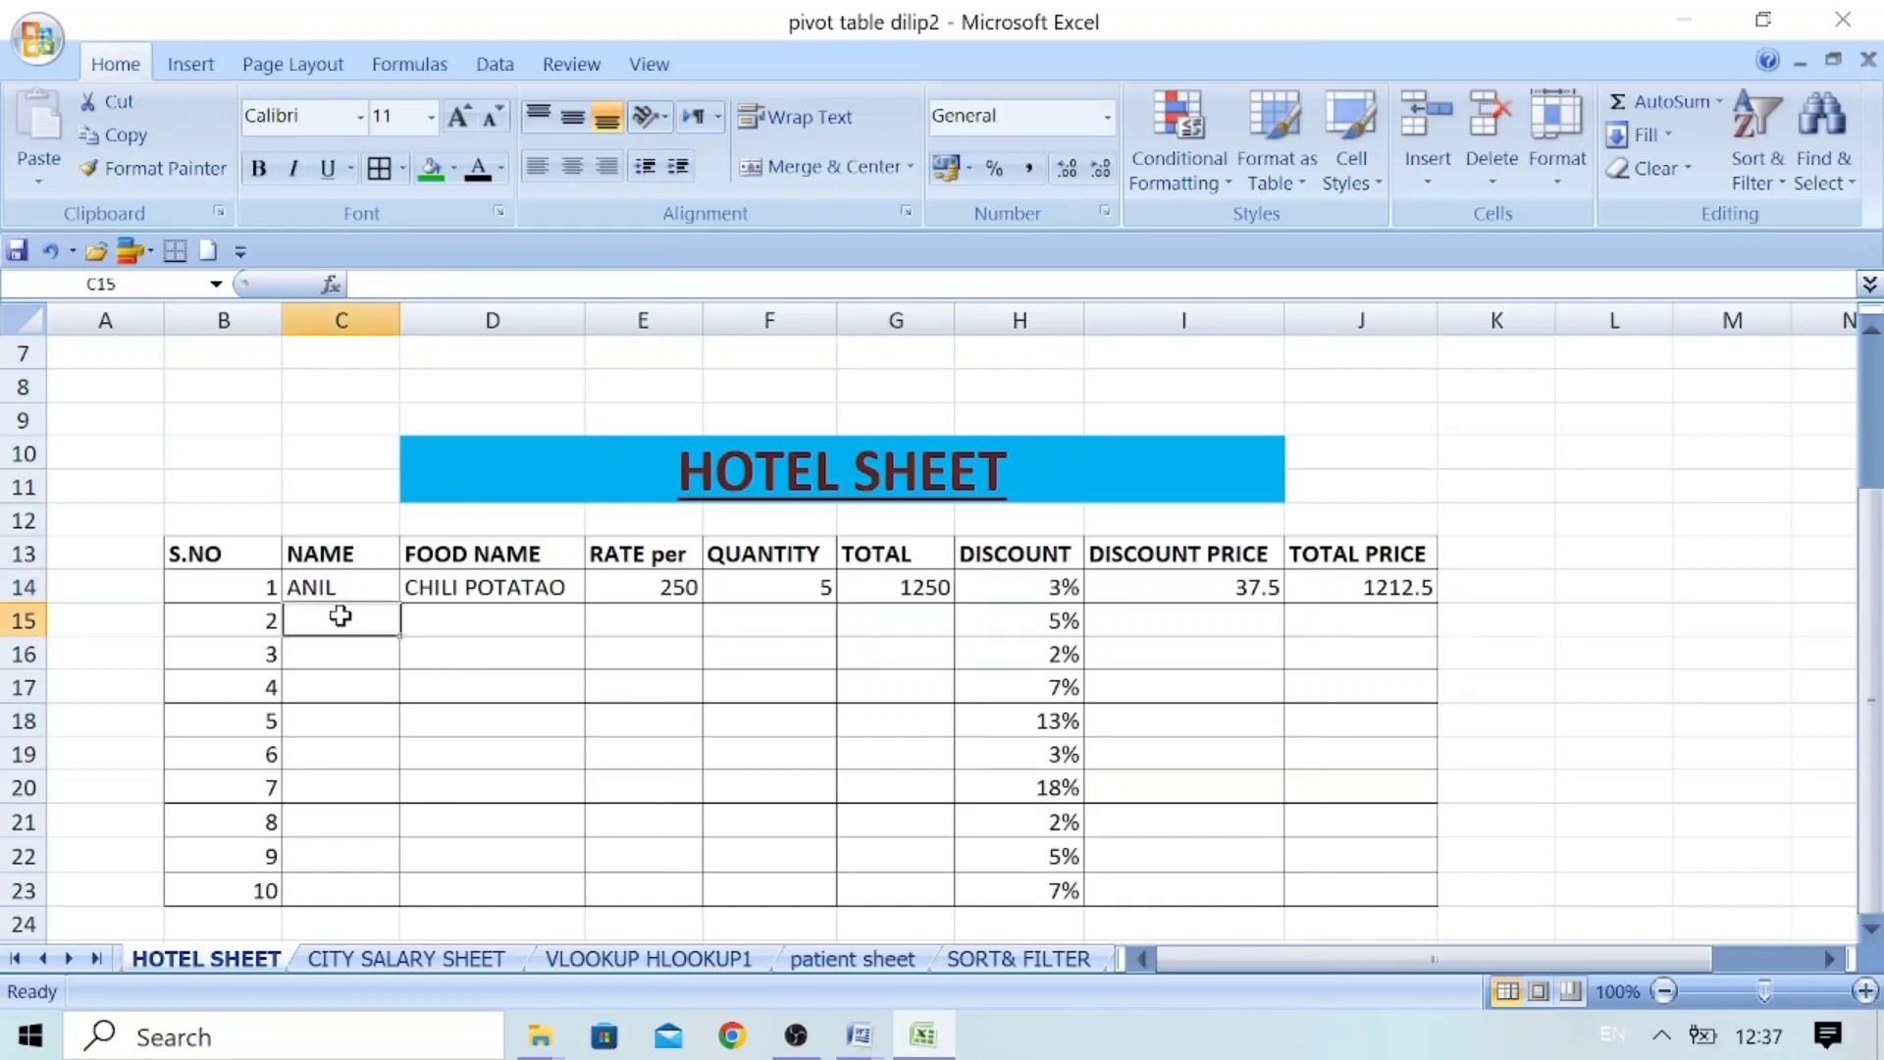
pyautogui.write('Suraj')
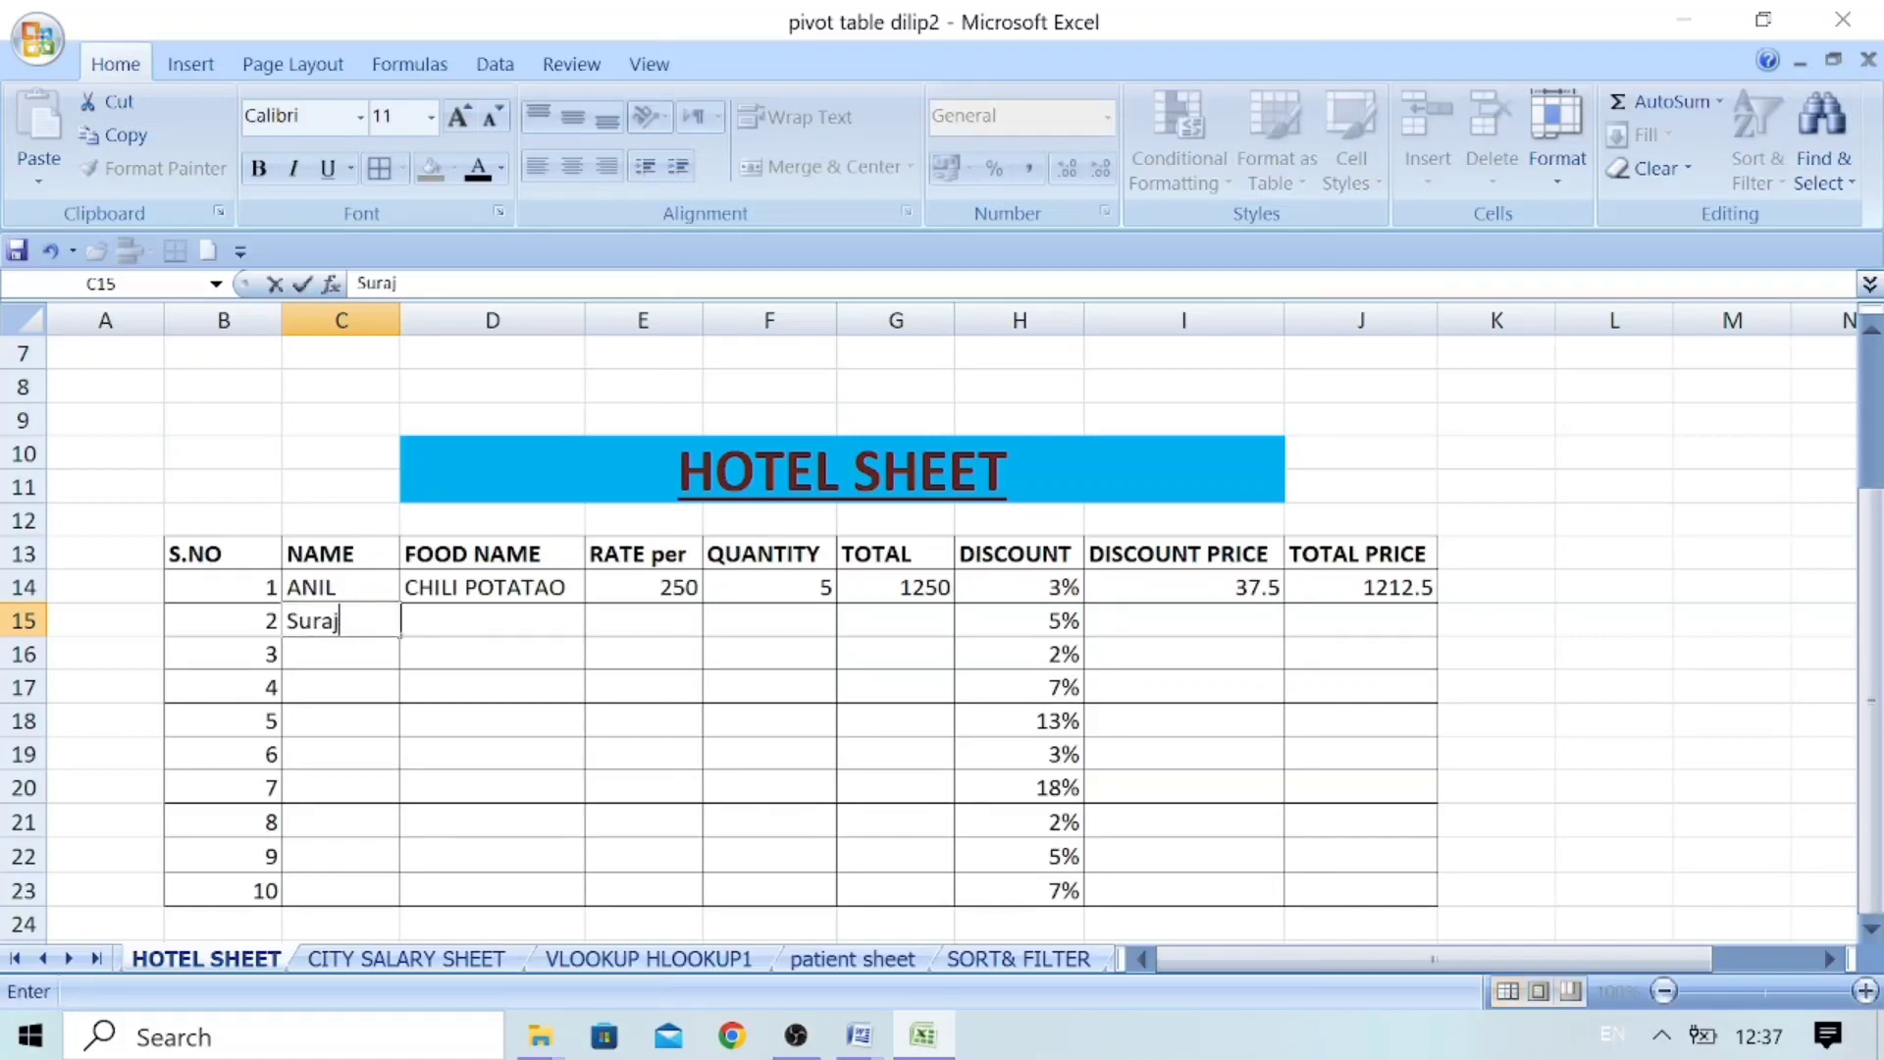
pyautogui.press('Tab')
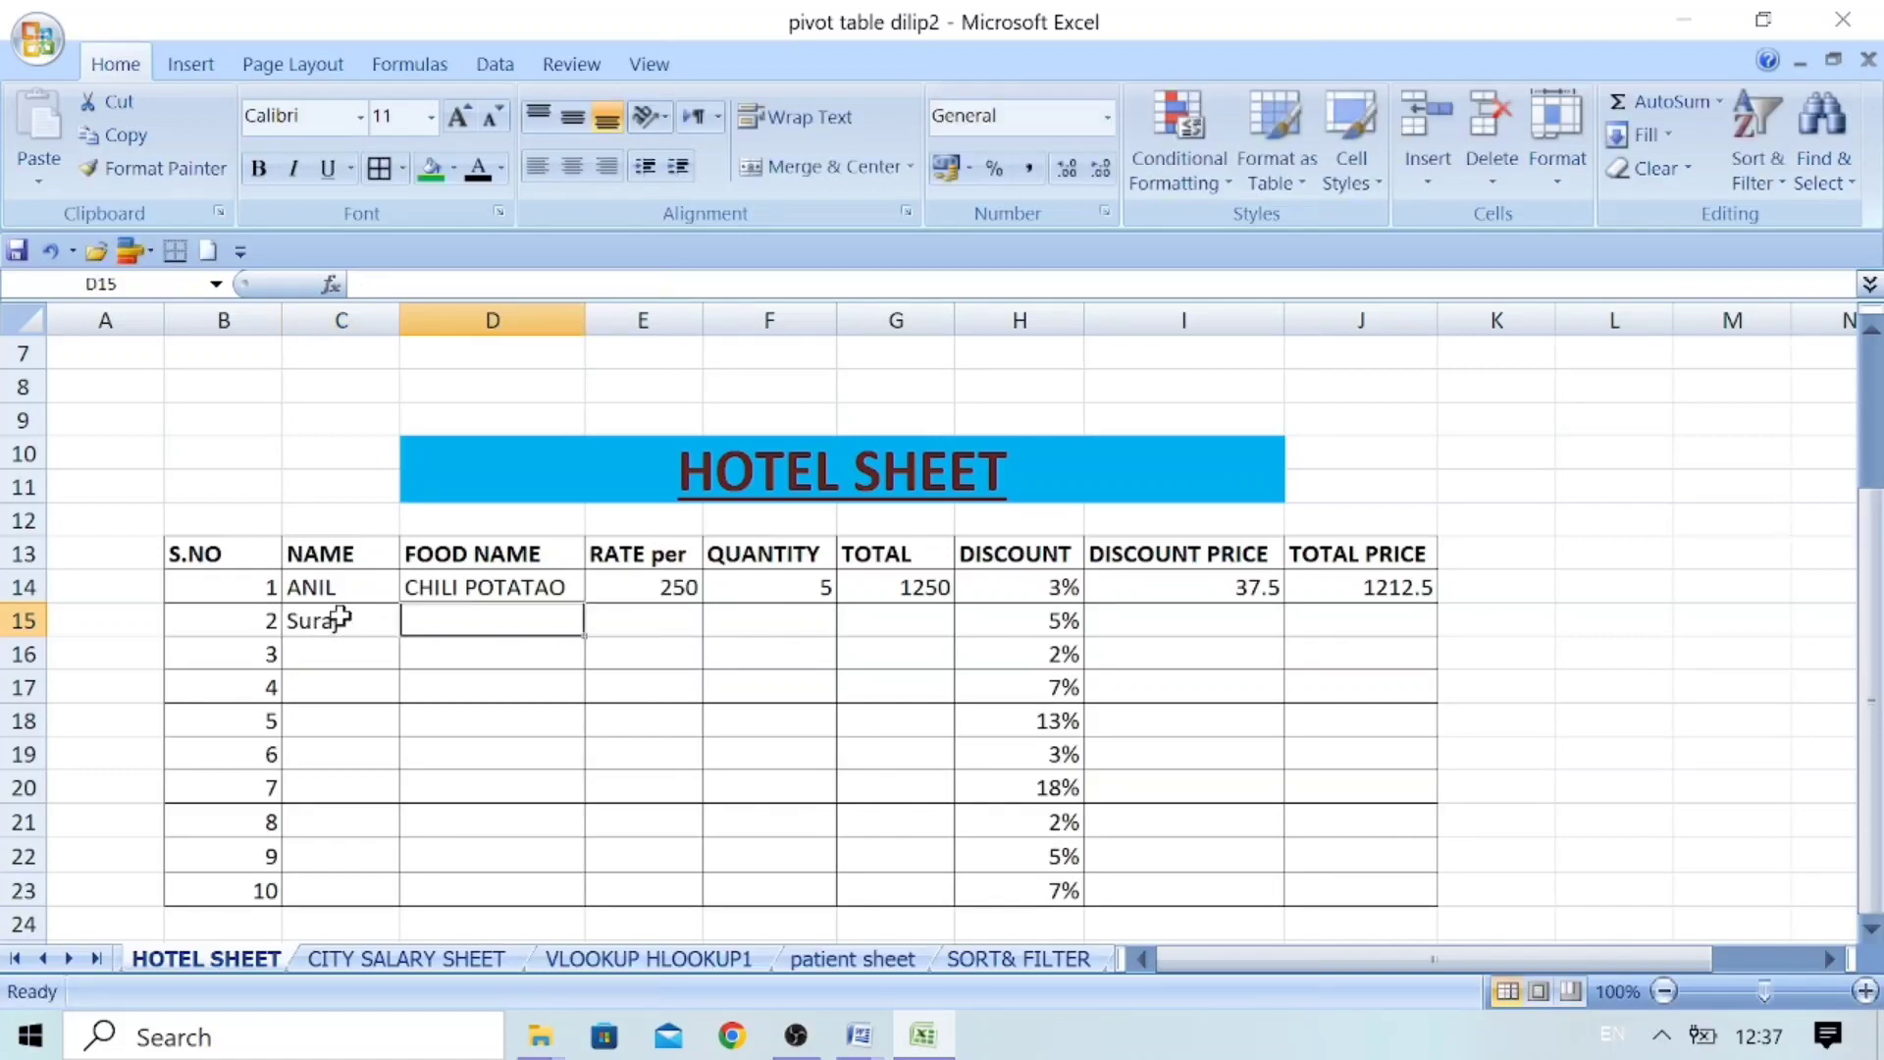
pyautogui.write('Cho')
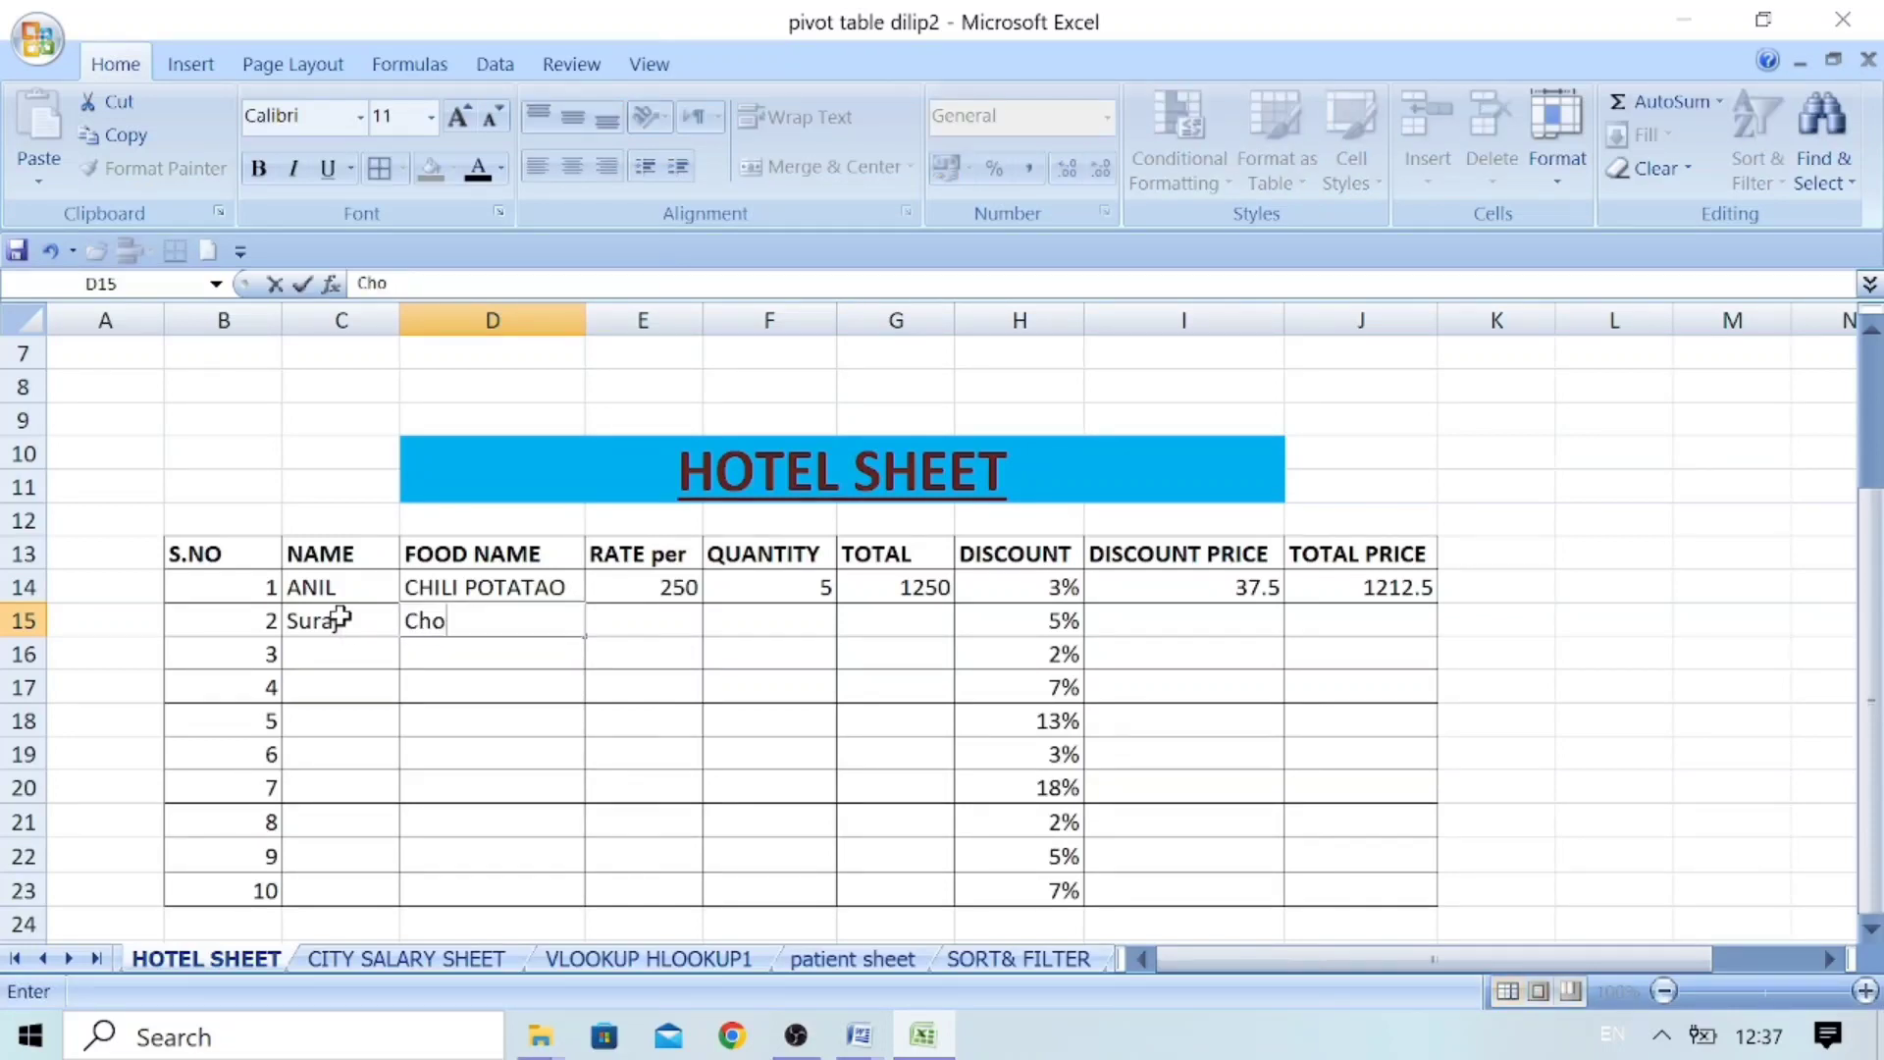
pyautogui.write('le Bature')
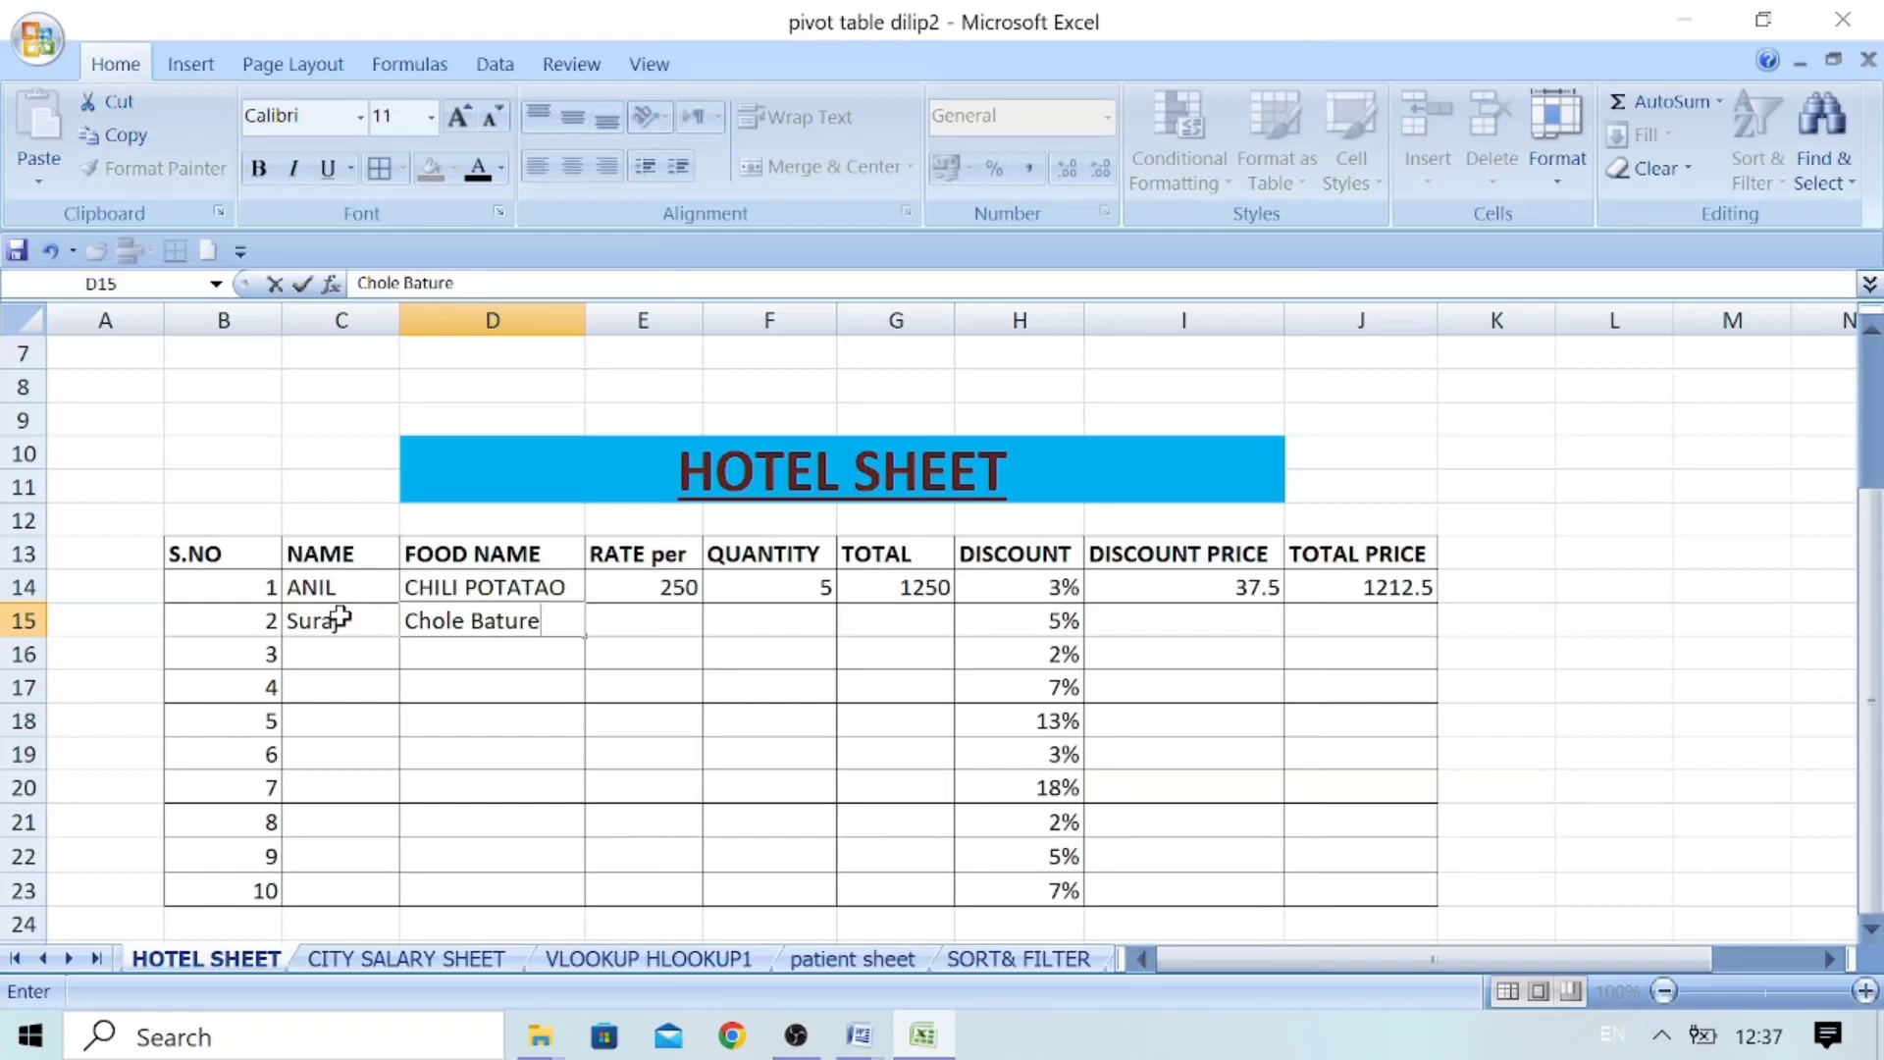
pyautogui.press('Tab')
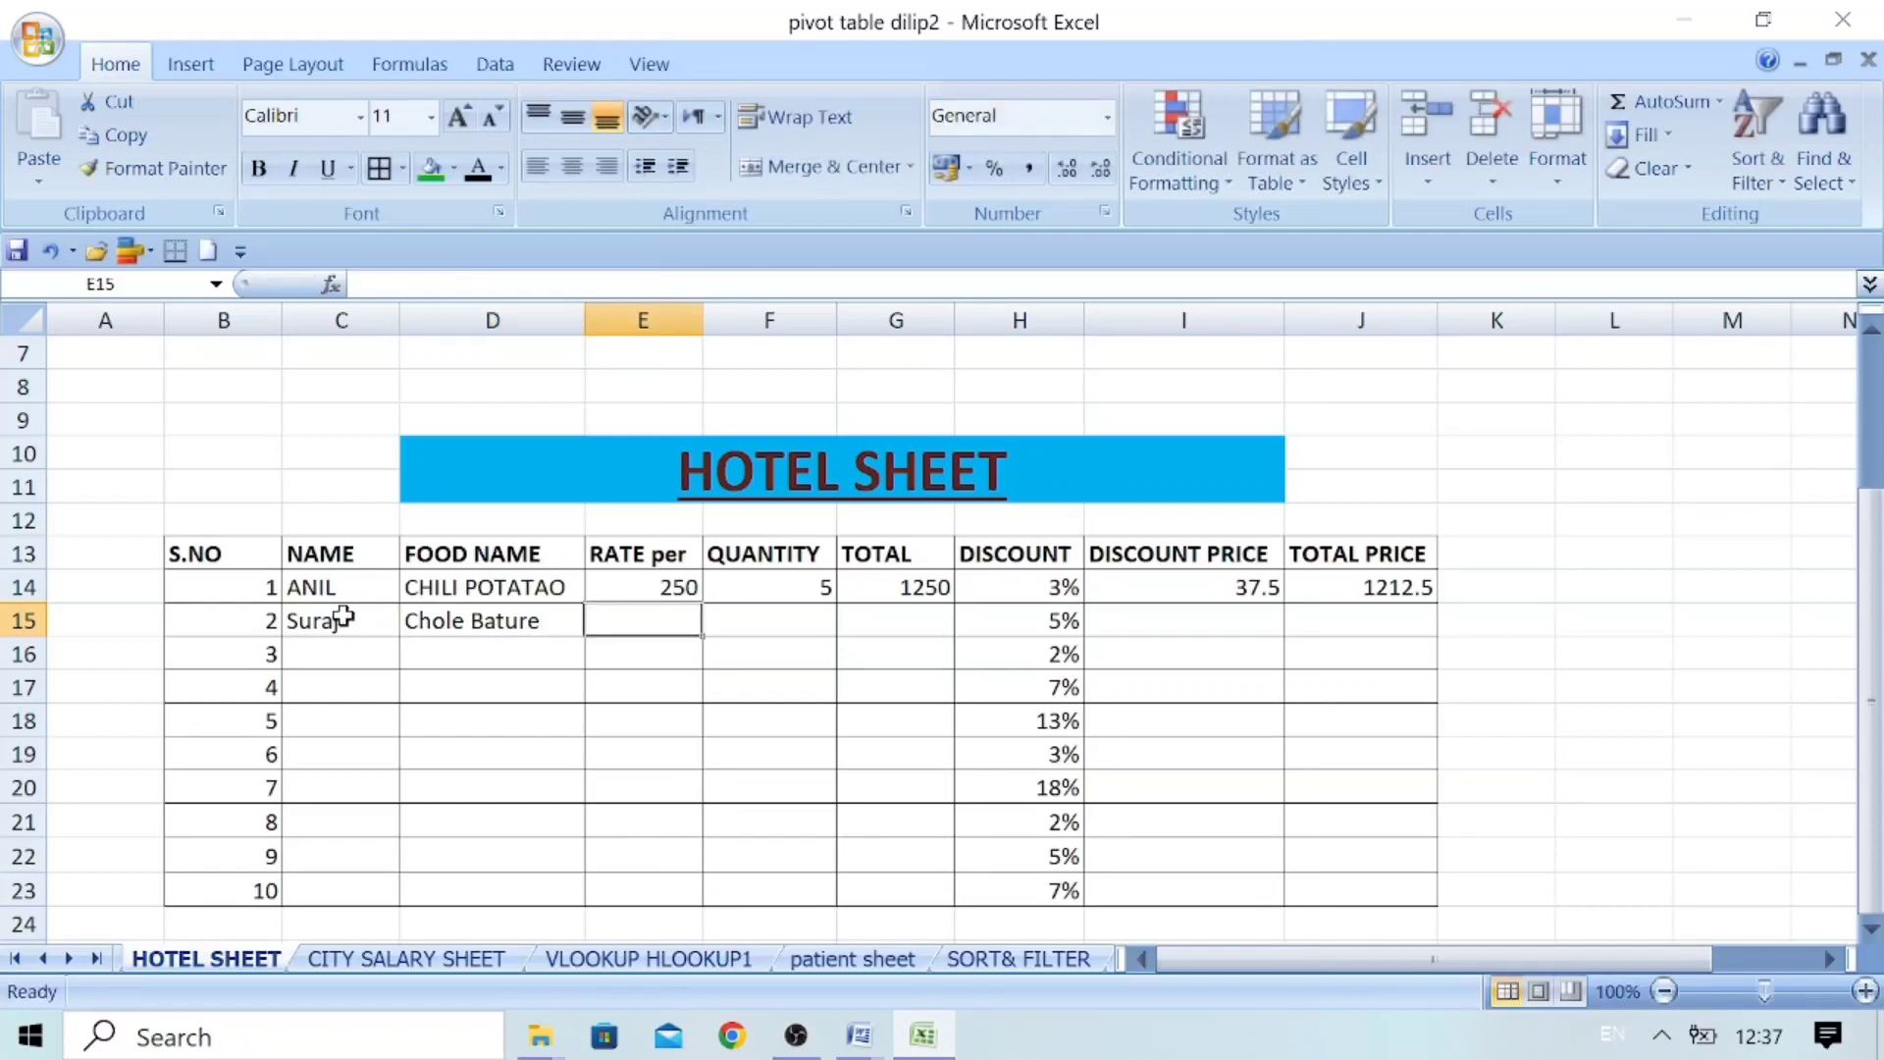
# Step: Enter a quantity of 3 and a rate of 120 for the Chole Bature order in row 15
pyautogui.click(758, 619)
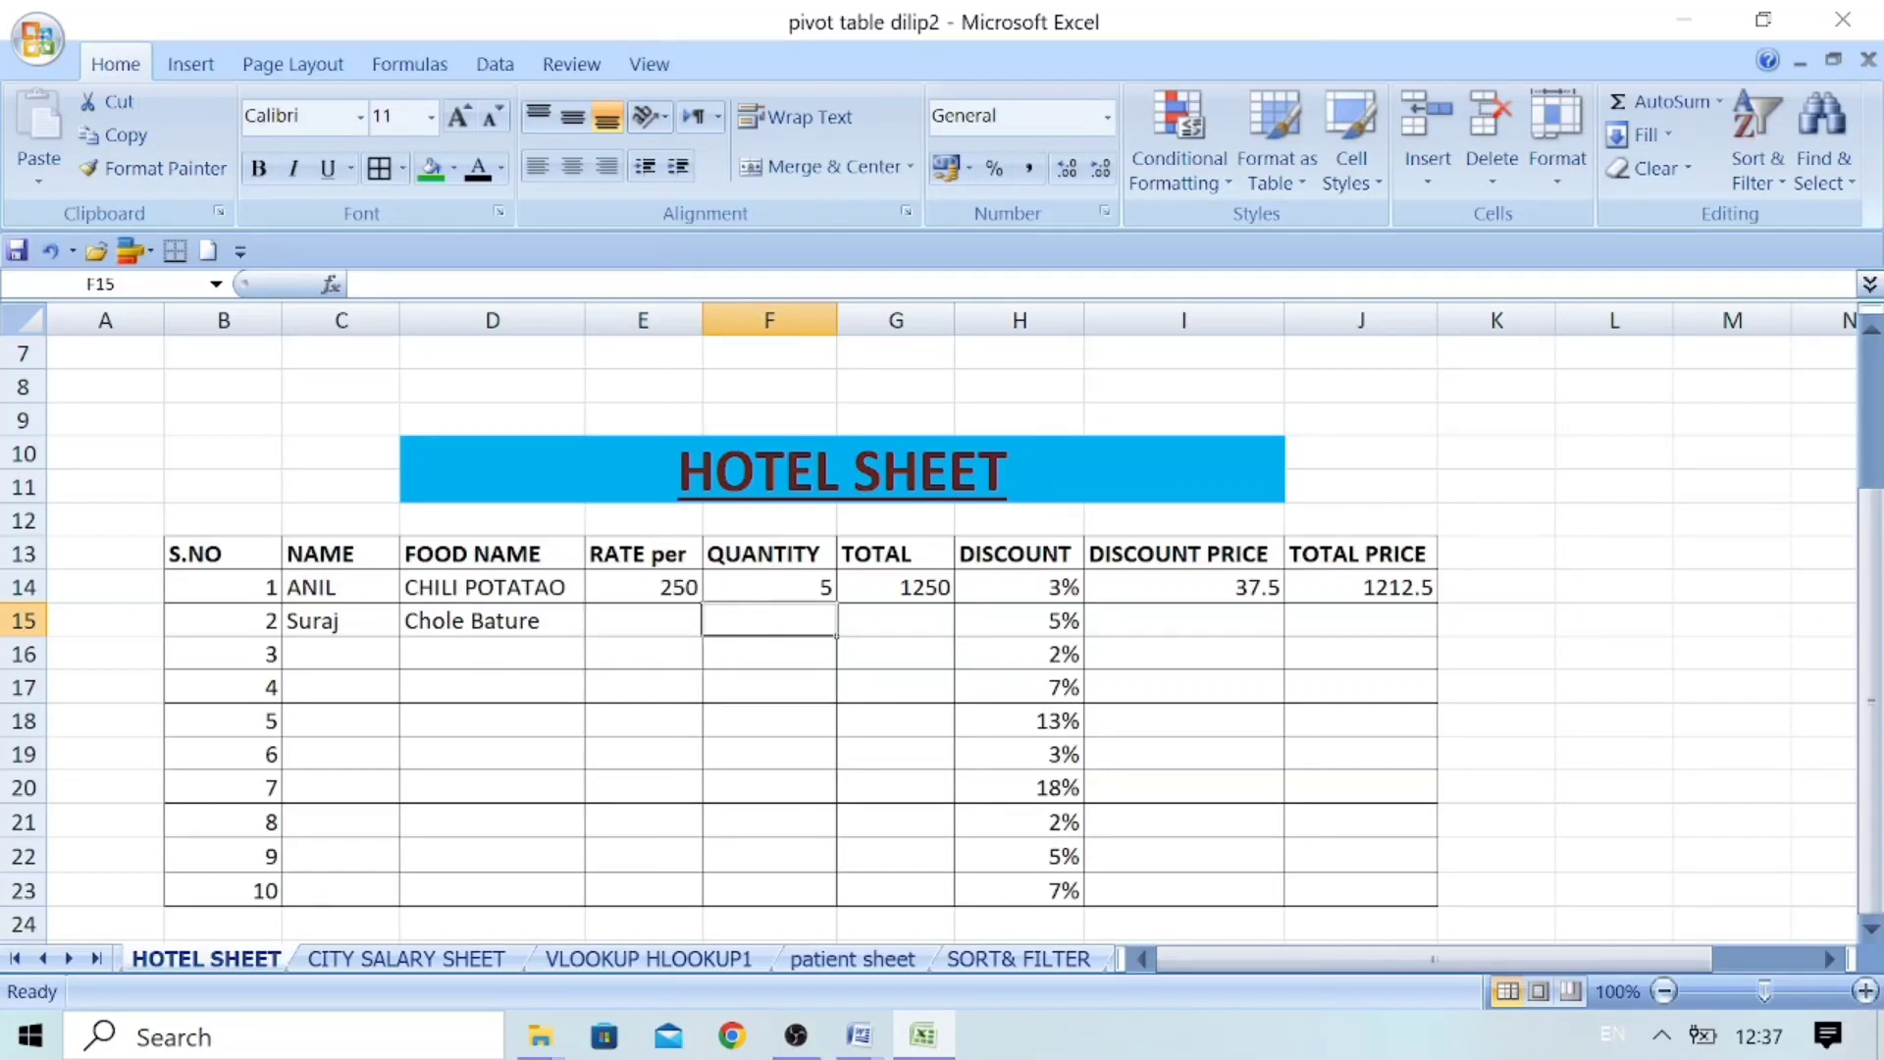
pyautogui.write('3')
pyautogui.press('Left')
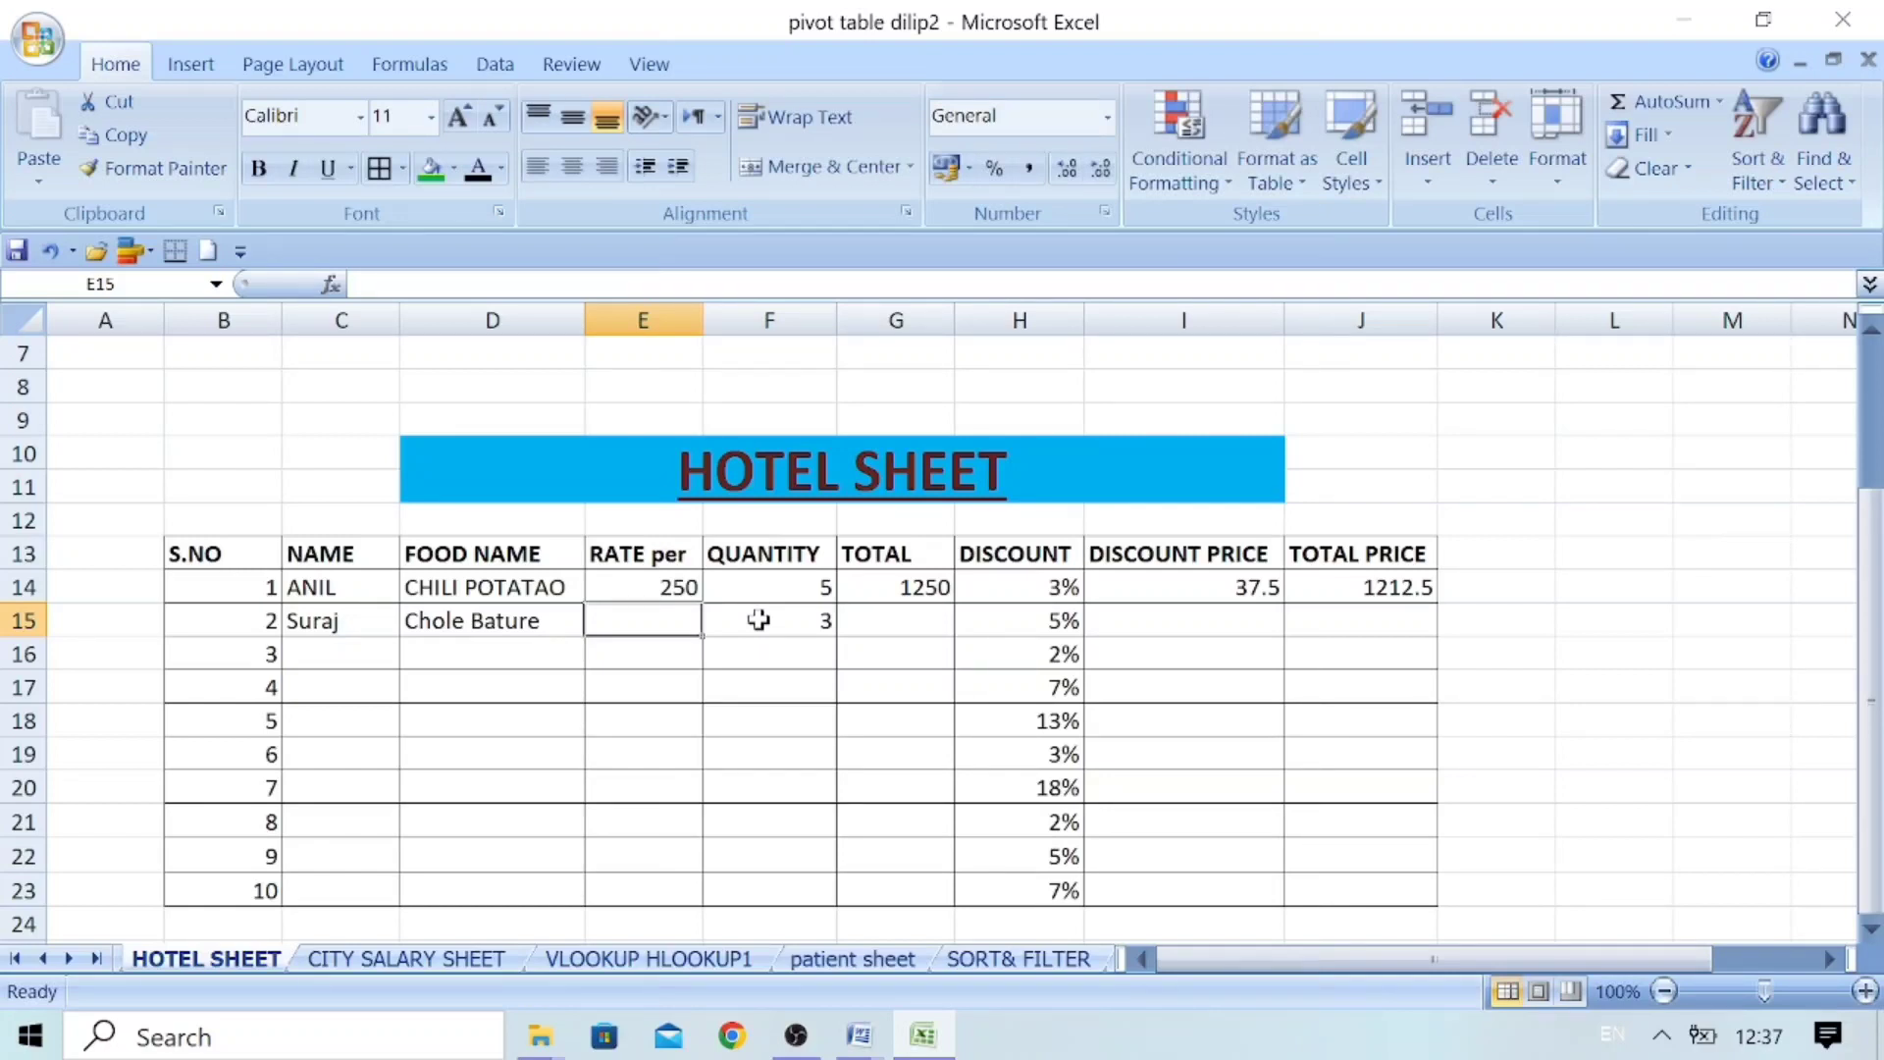
pyautogui.write('120')
pyautogui.click(758, 619)
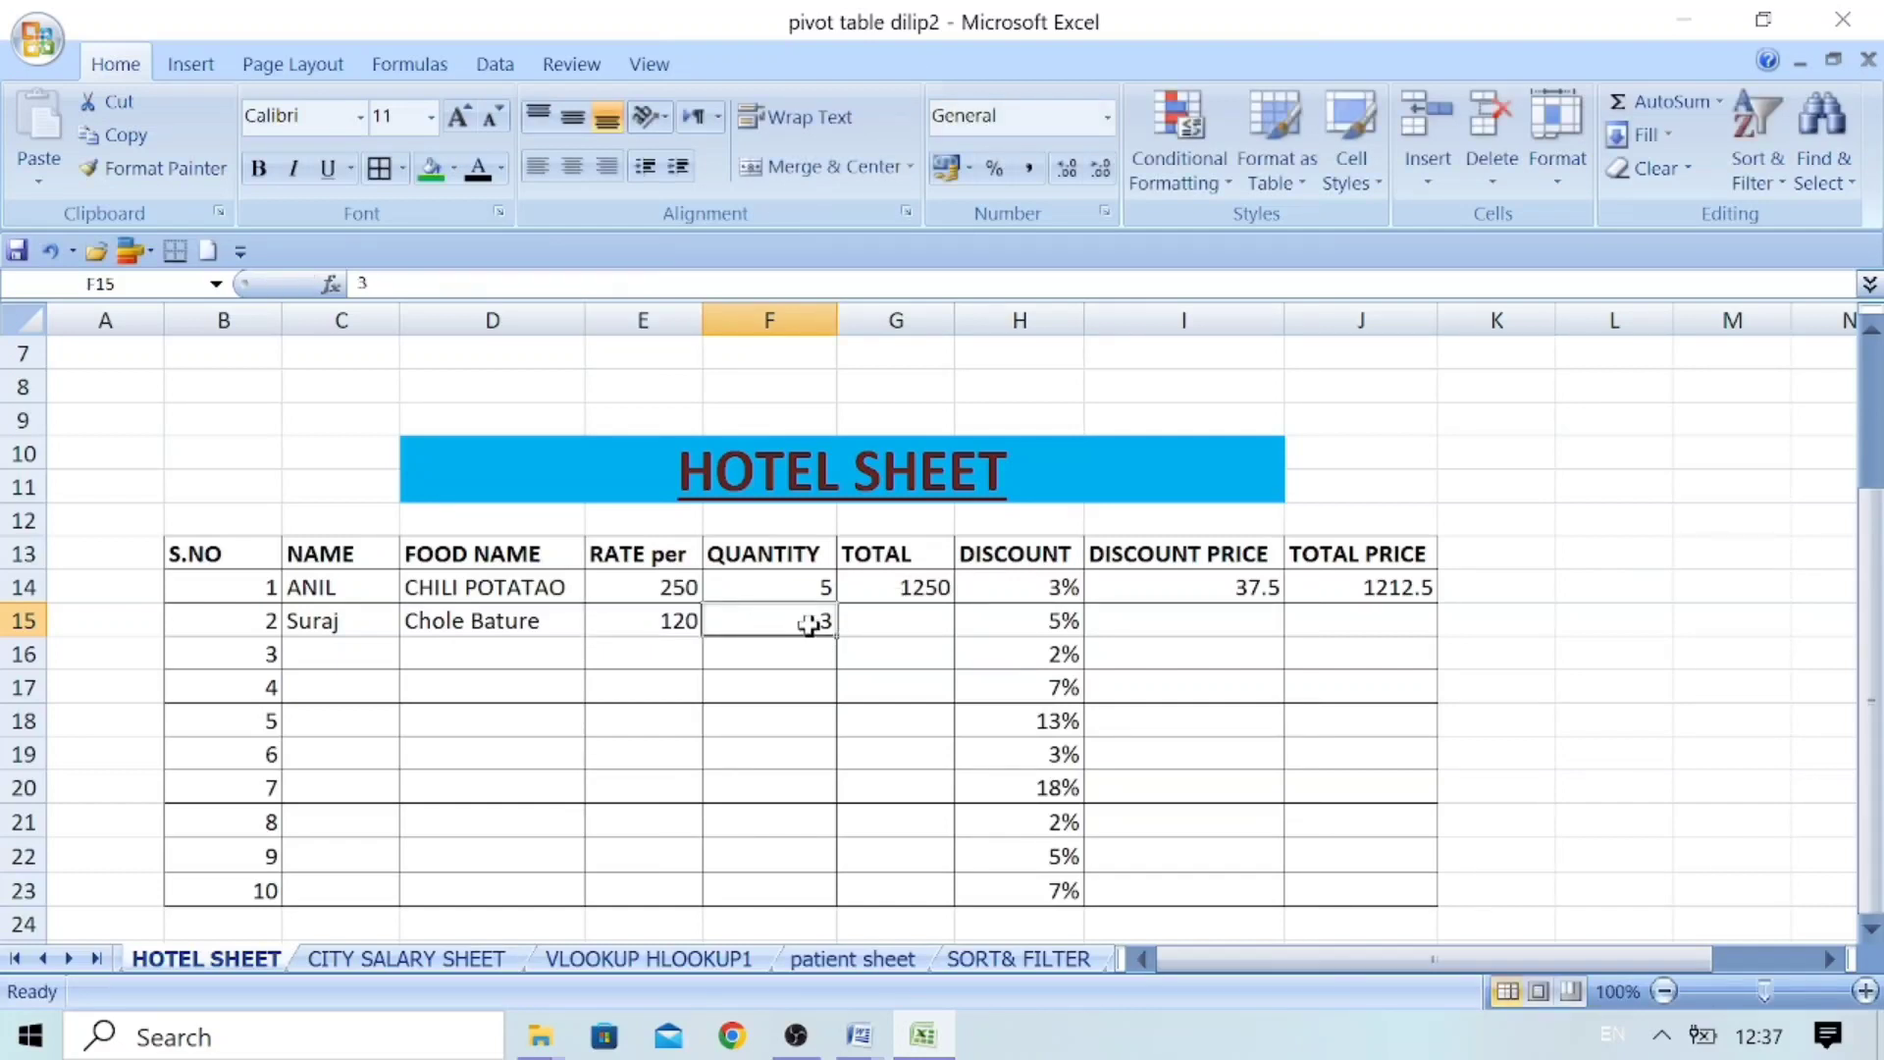
# Step: Calculate the order's total in G15 by multiplying rate by quantity with the formula =E15*F15
pyautogui.click(870, 627)
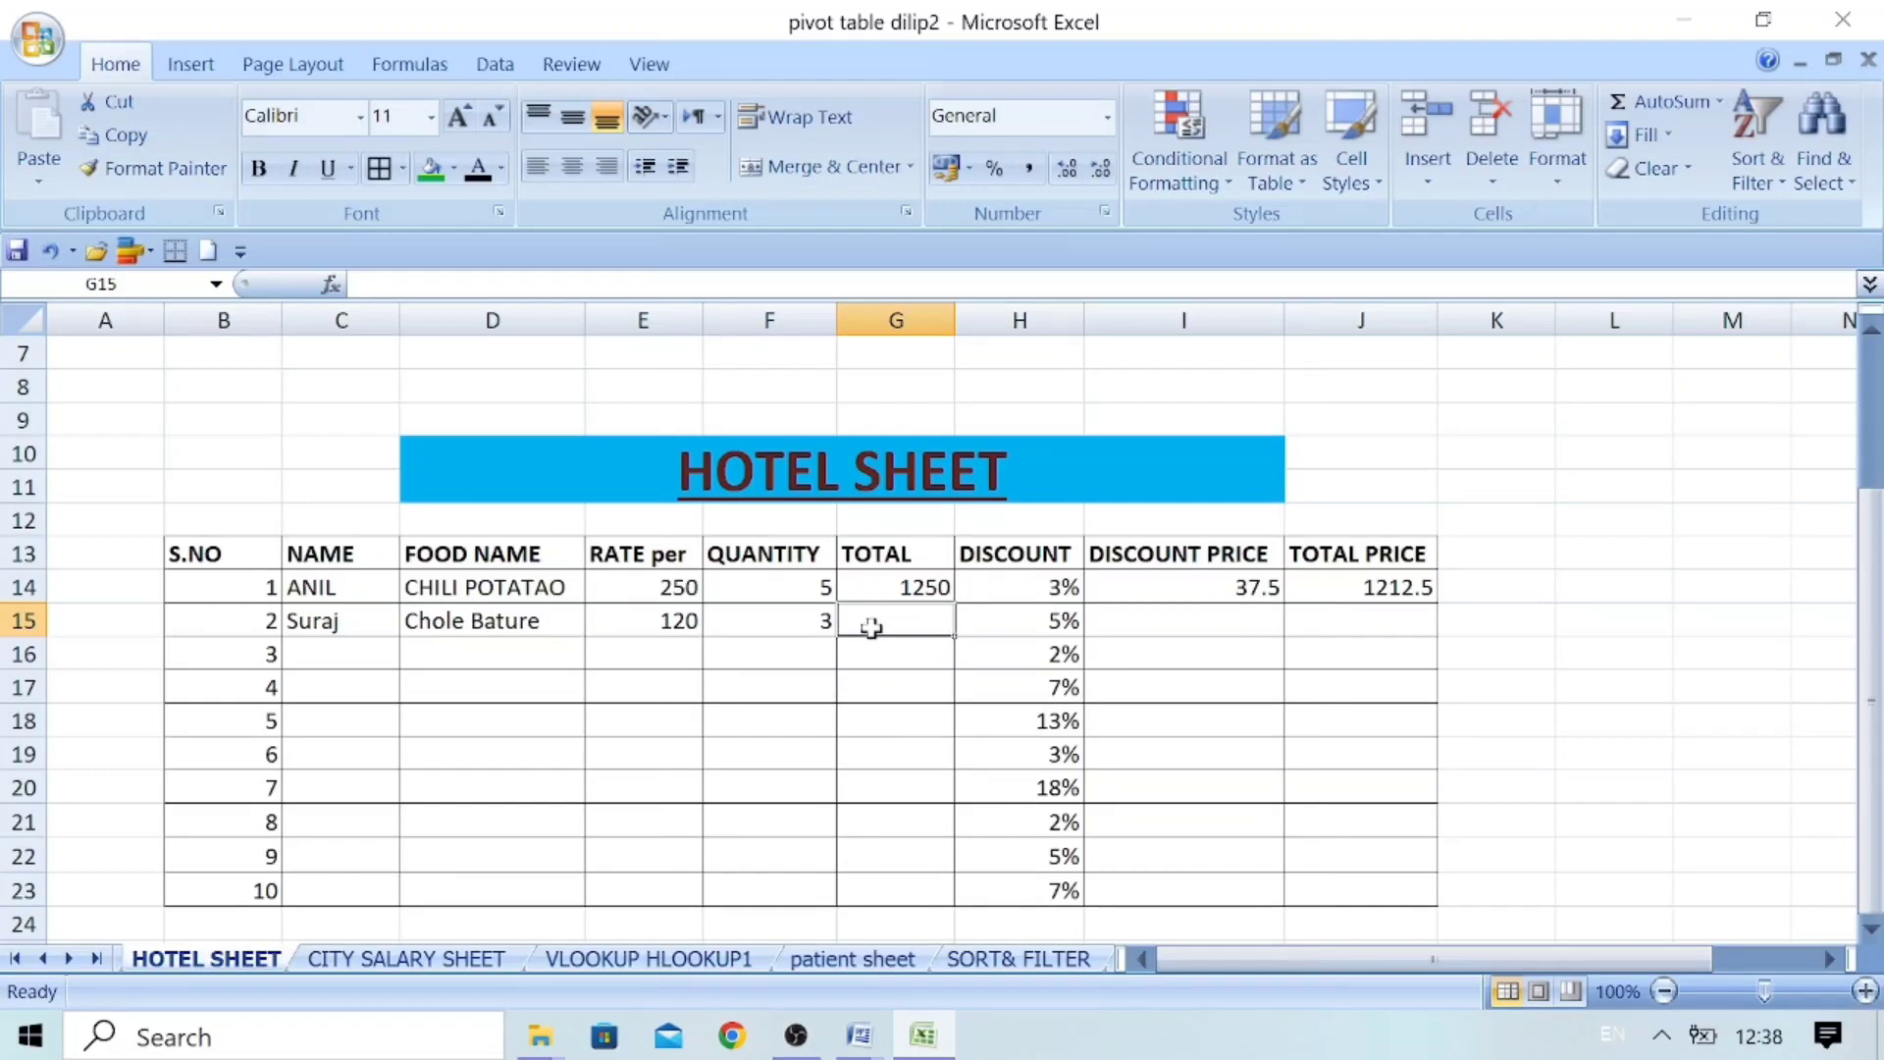
pyautogui.write('=')
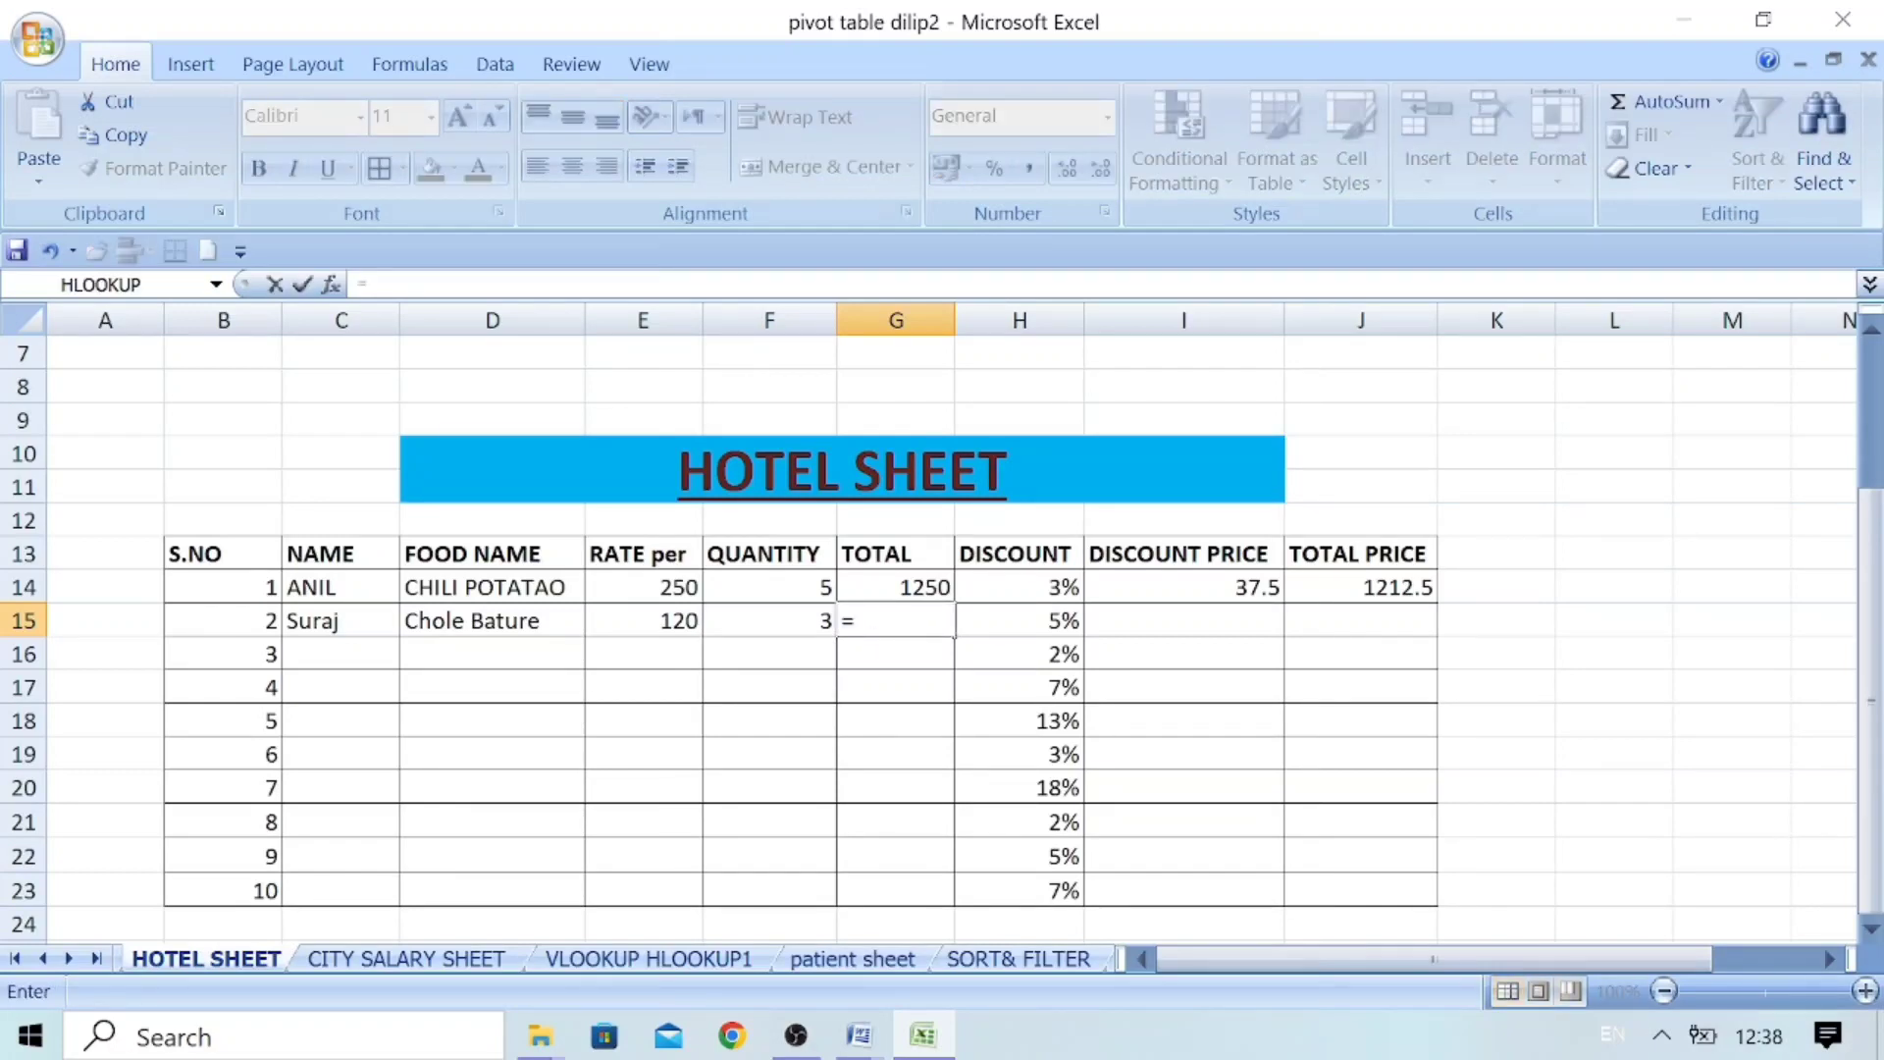
pyautogui.click(657, 621)
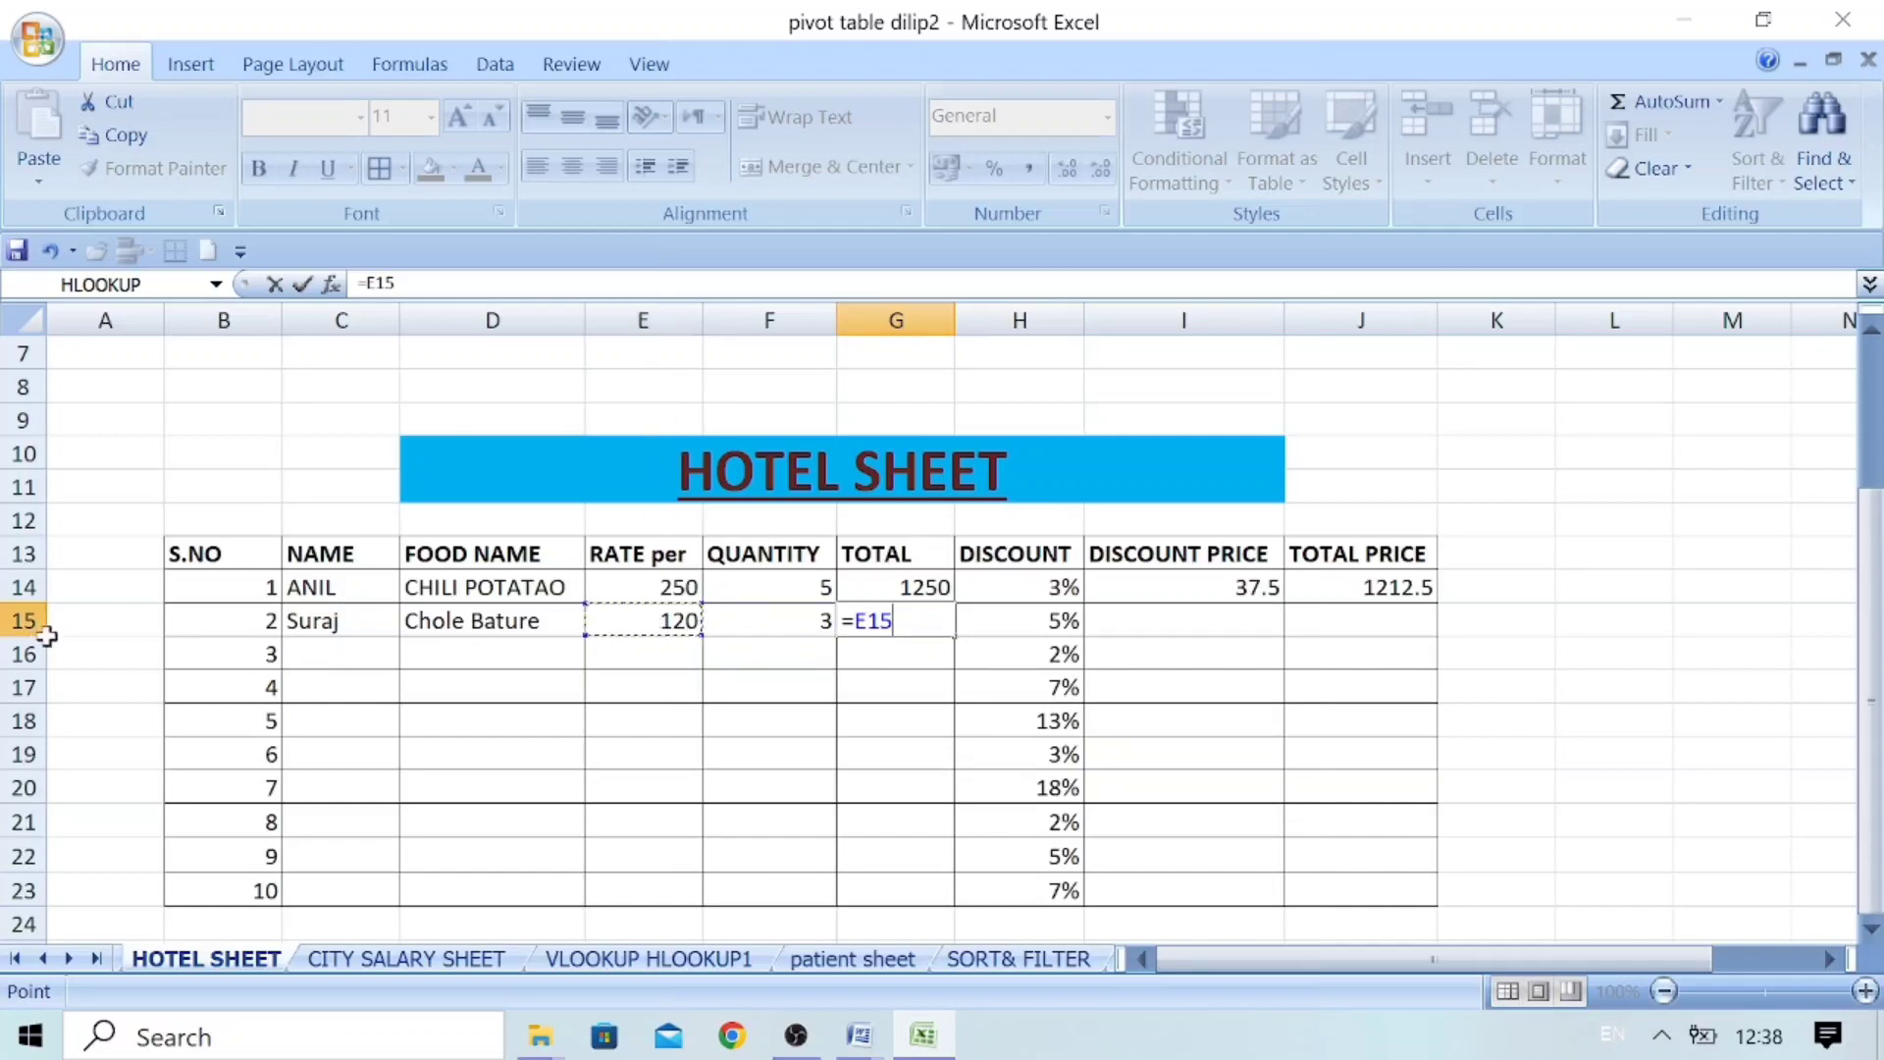
pyautogui.write('*')
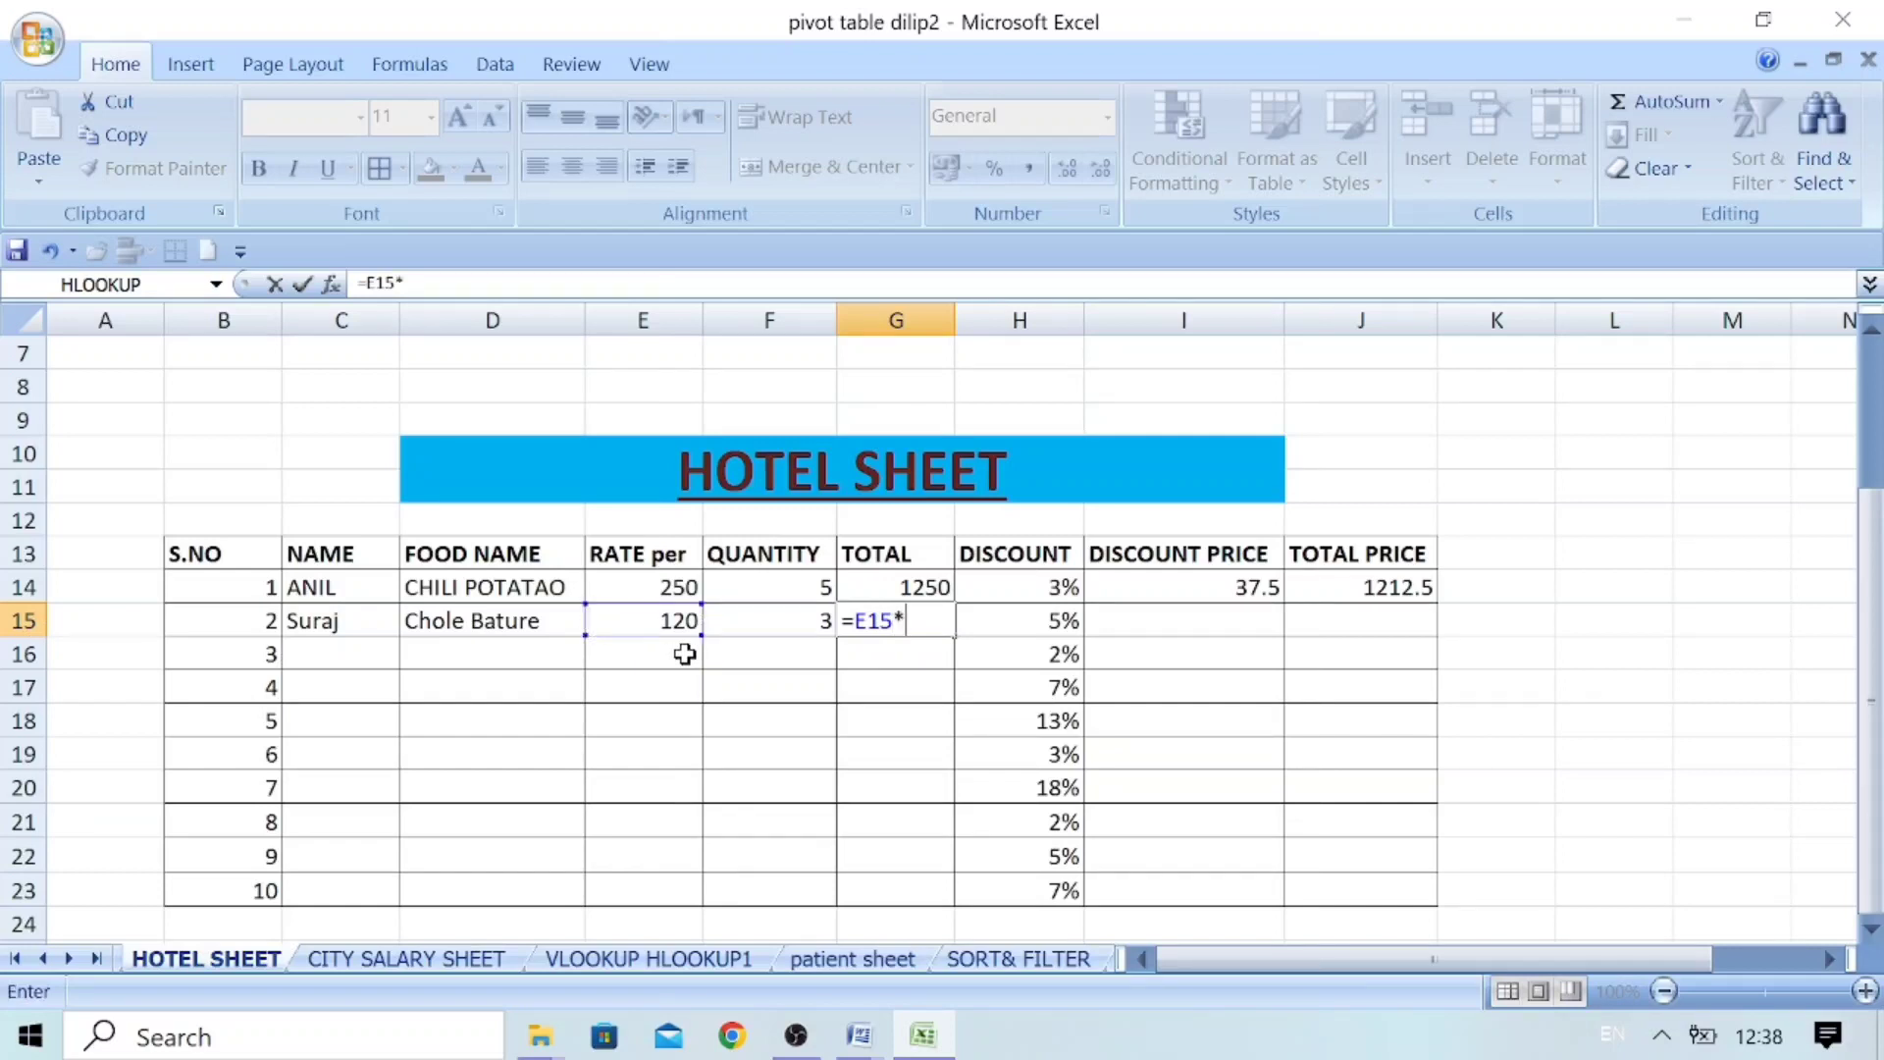
pyautogui.click(770, 620)
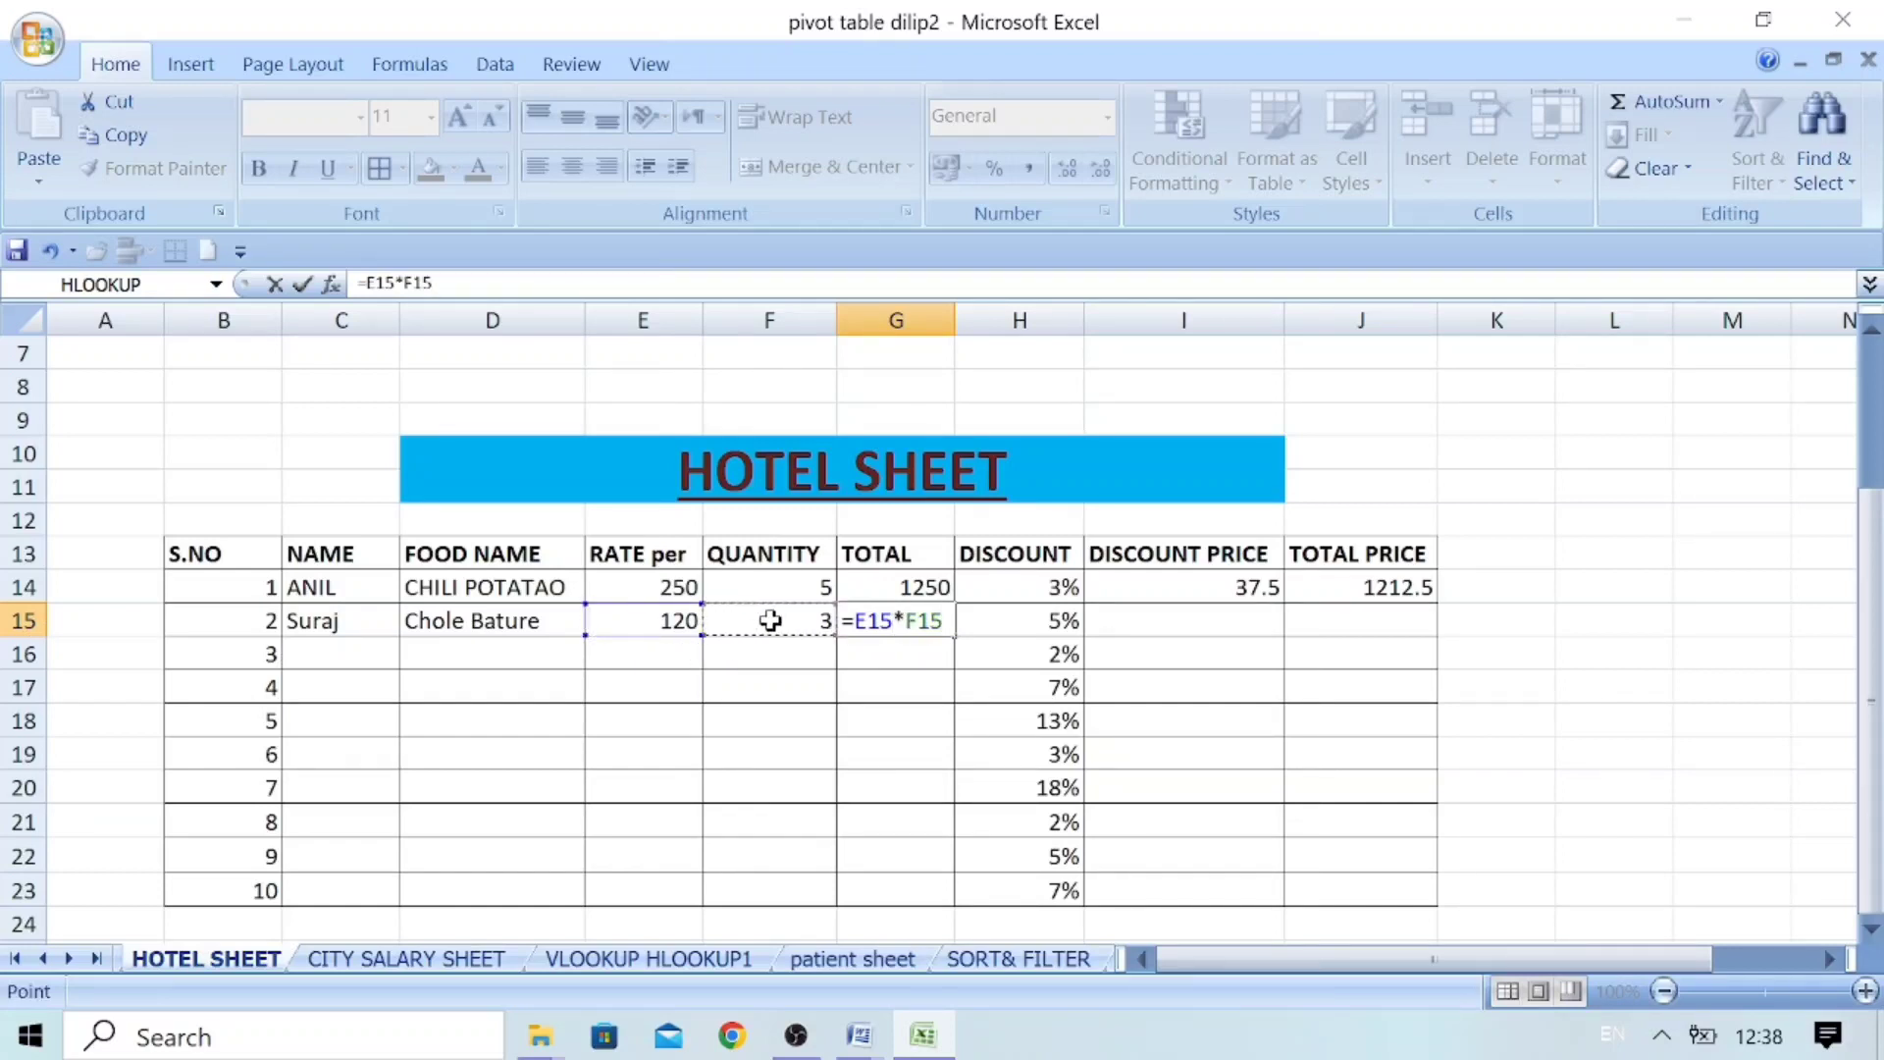
pyautogui.press('Return')
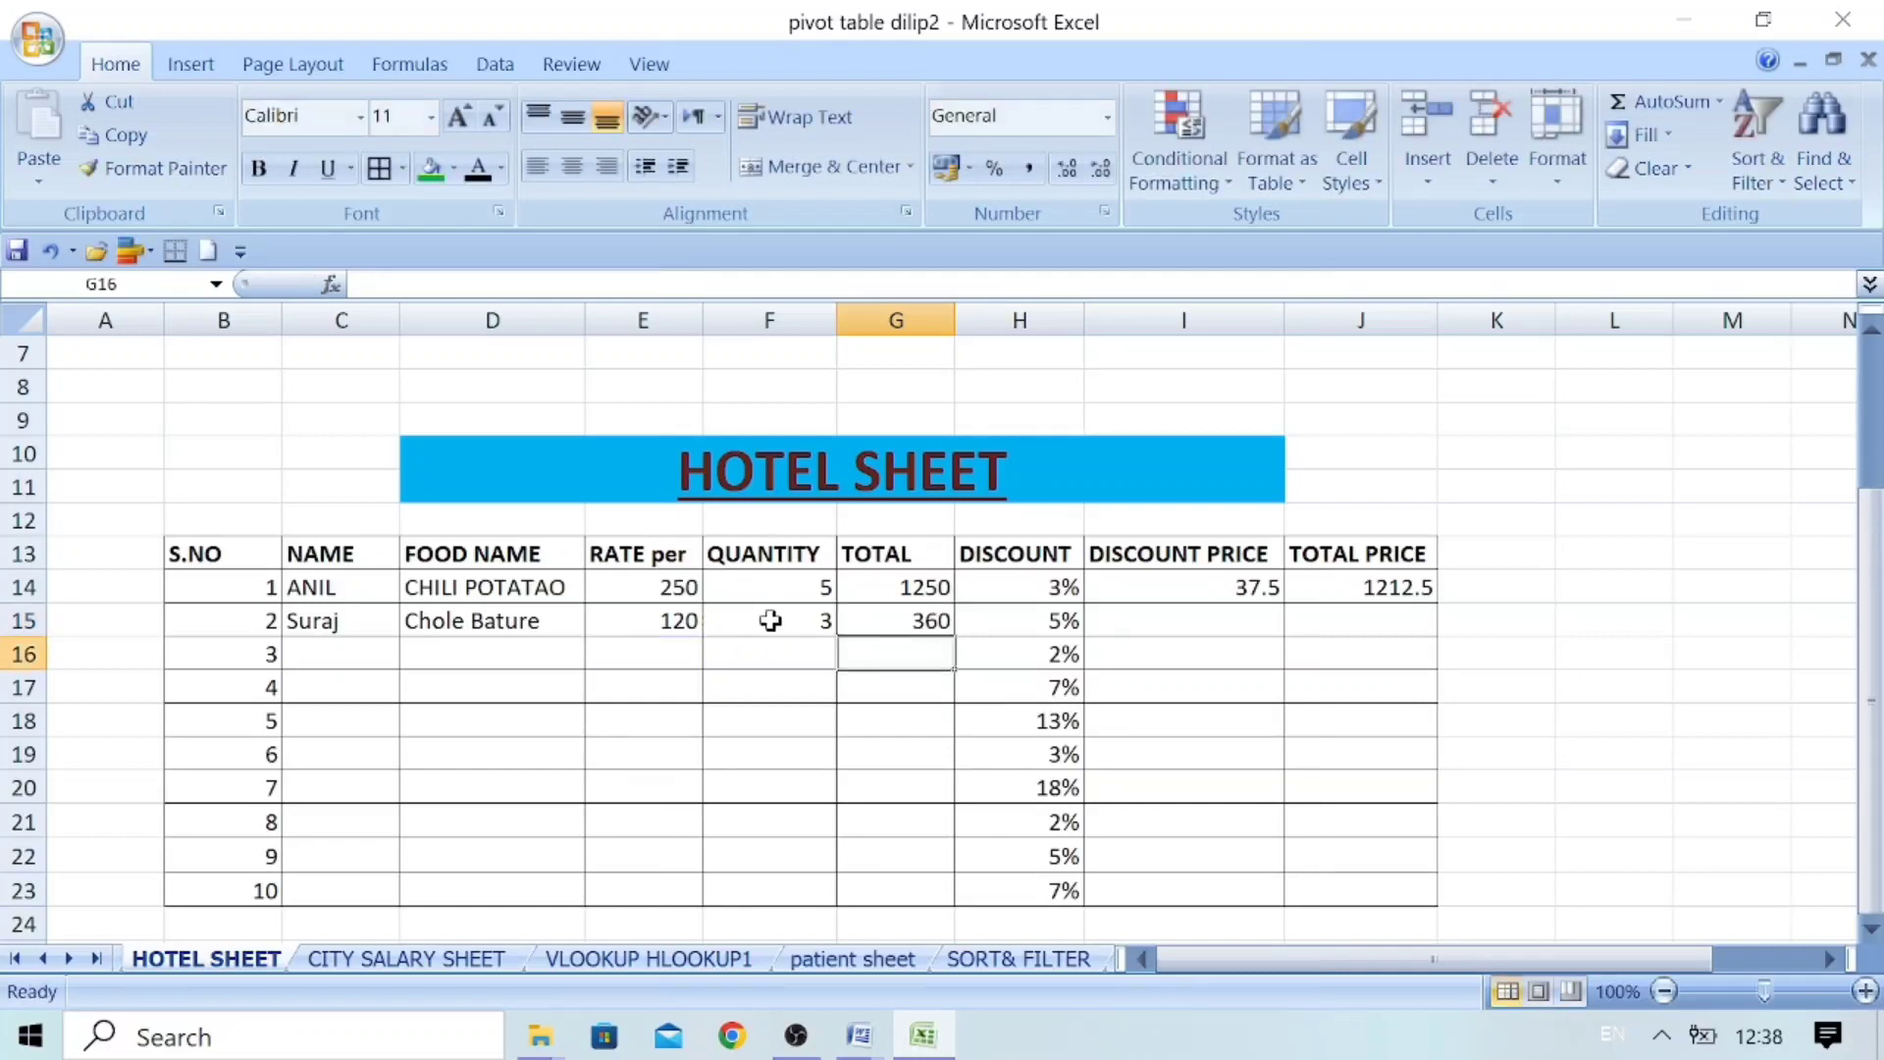
pyautogui.click(915, 624)
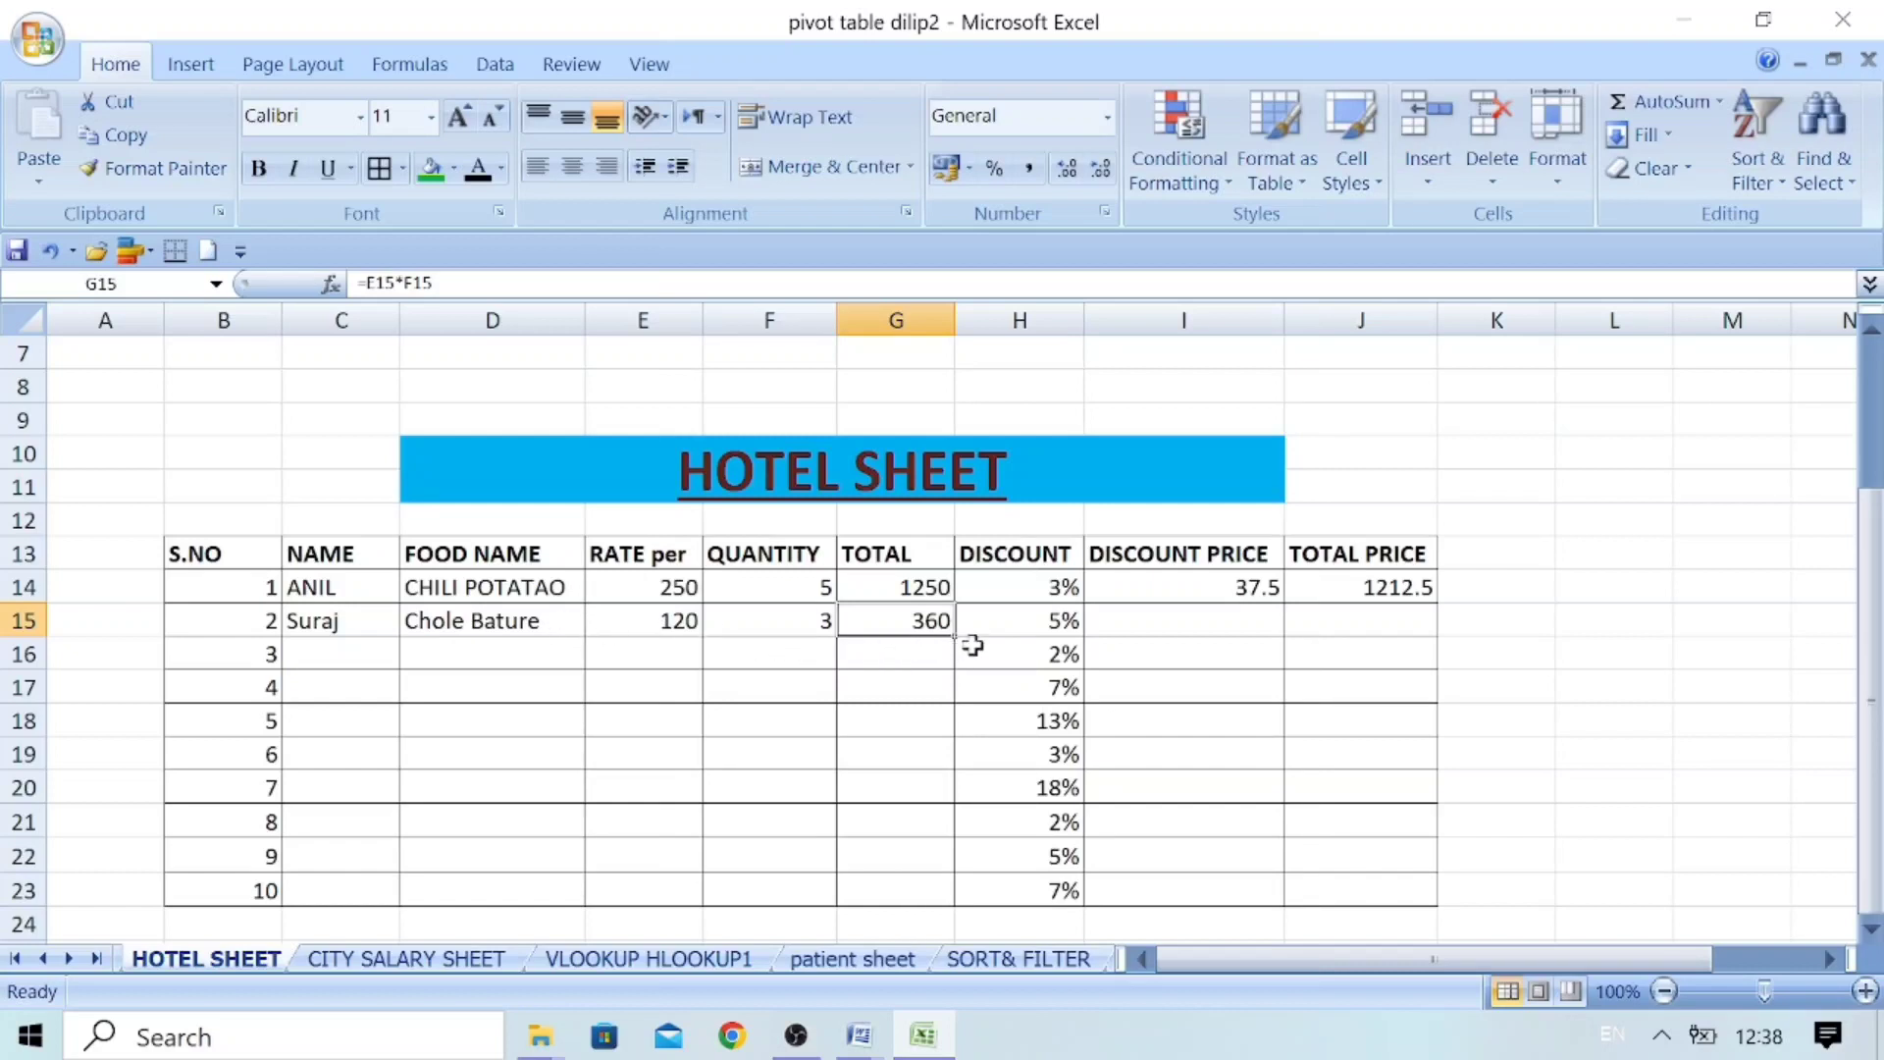
# Step: Set the discount for the Chole Bature order in H15 to 2%
pyautogui.click(1012, 623)
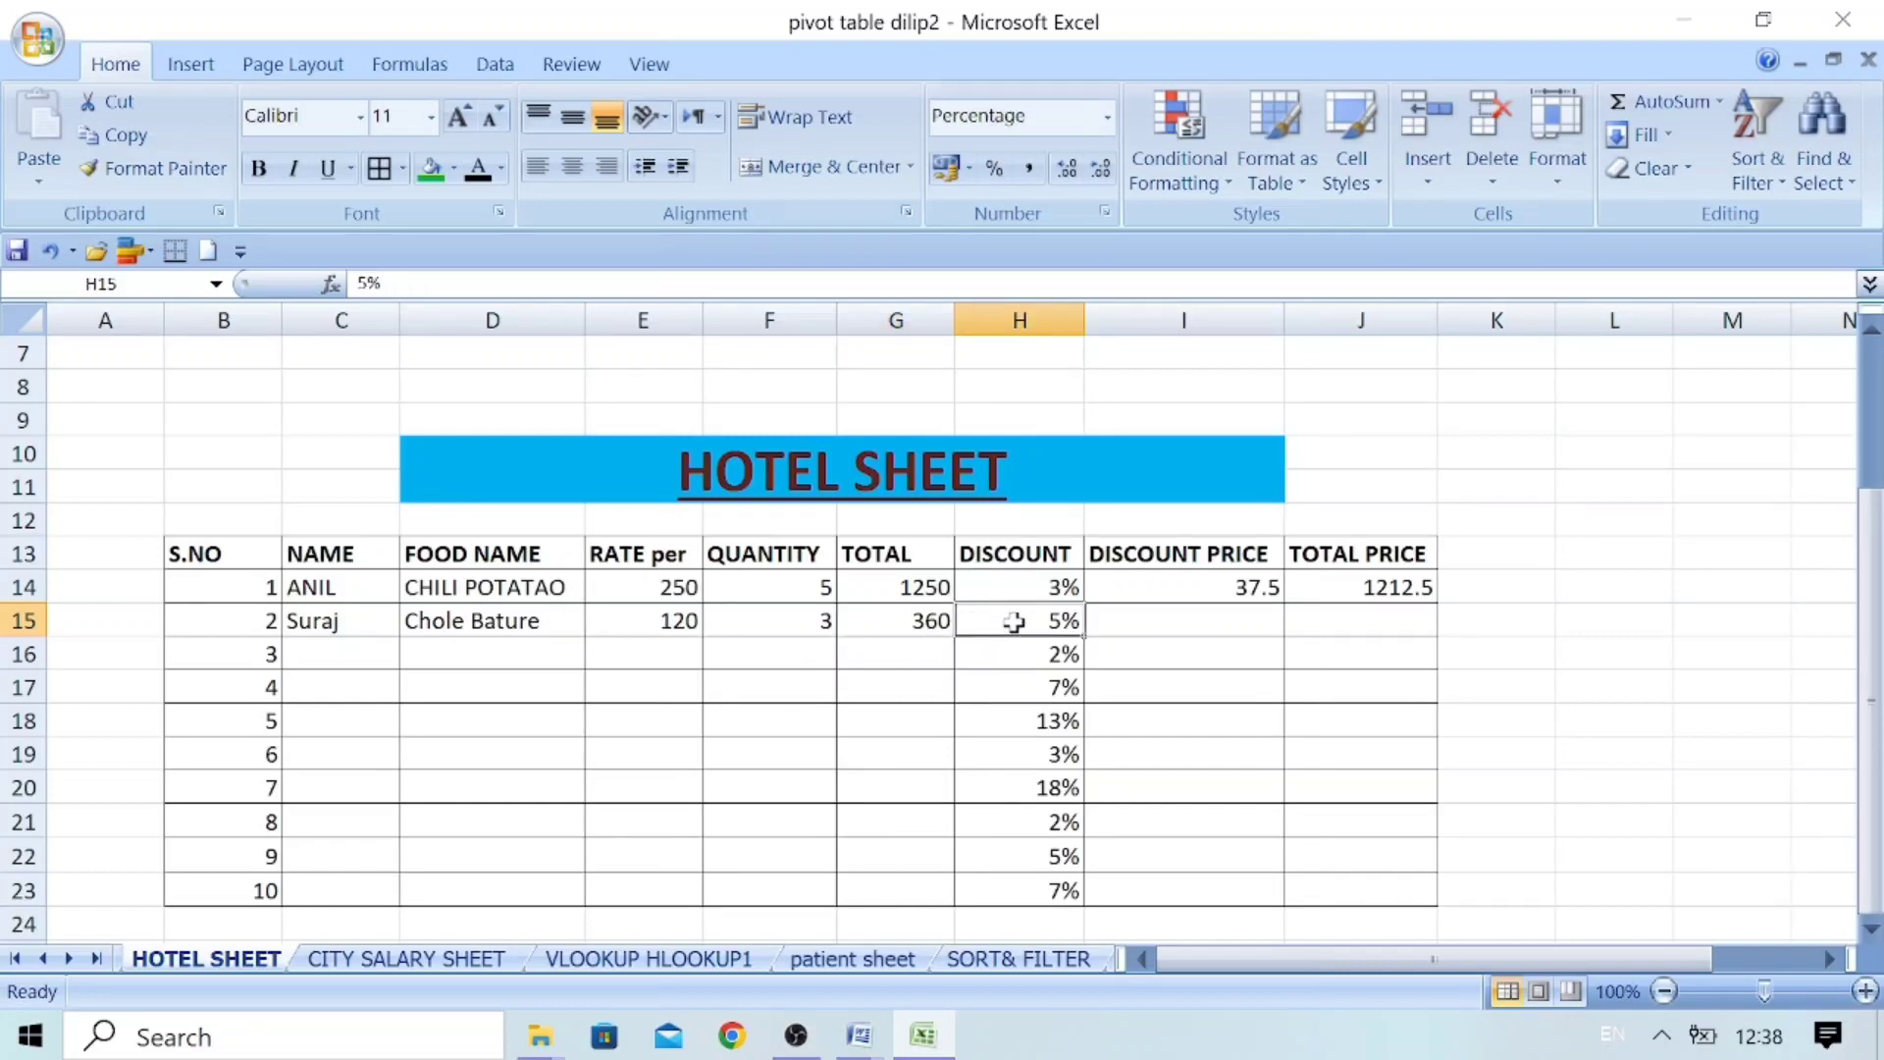
pyautogui.write('2')
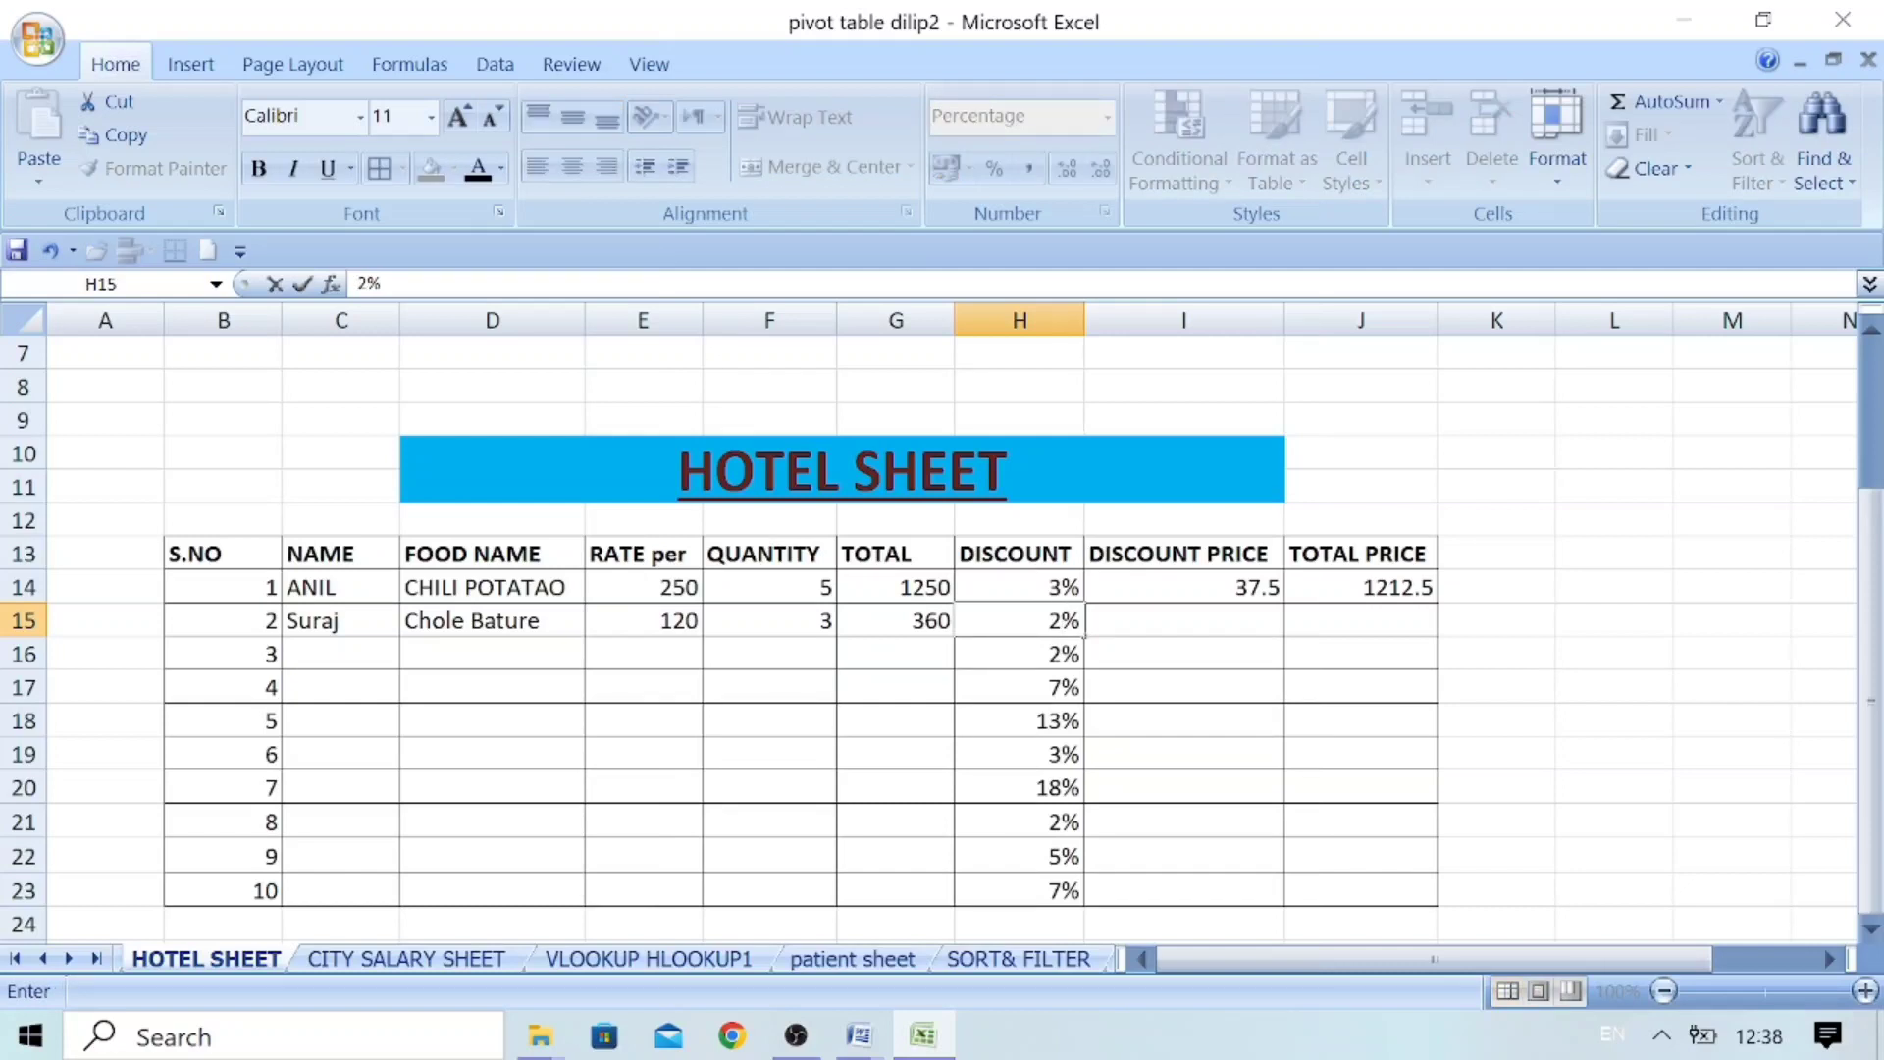
pyautogui.press('Tab')
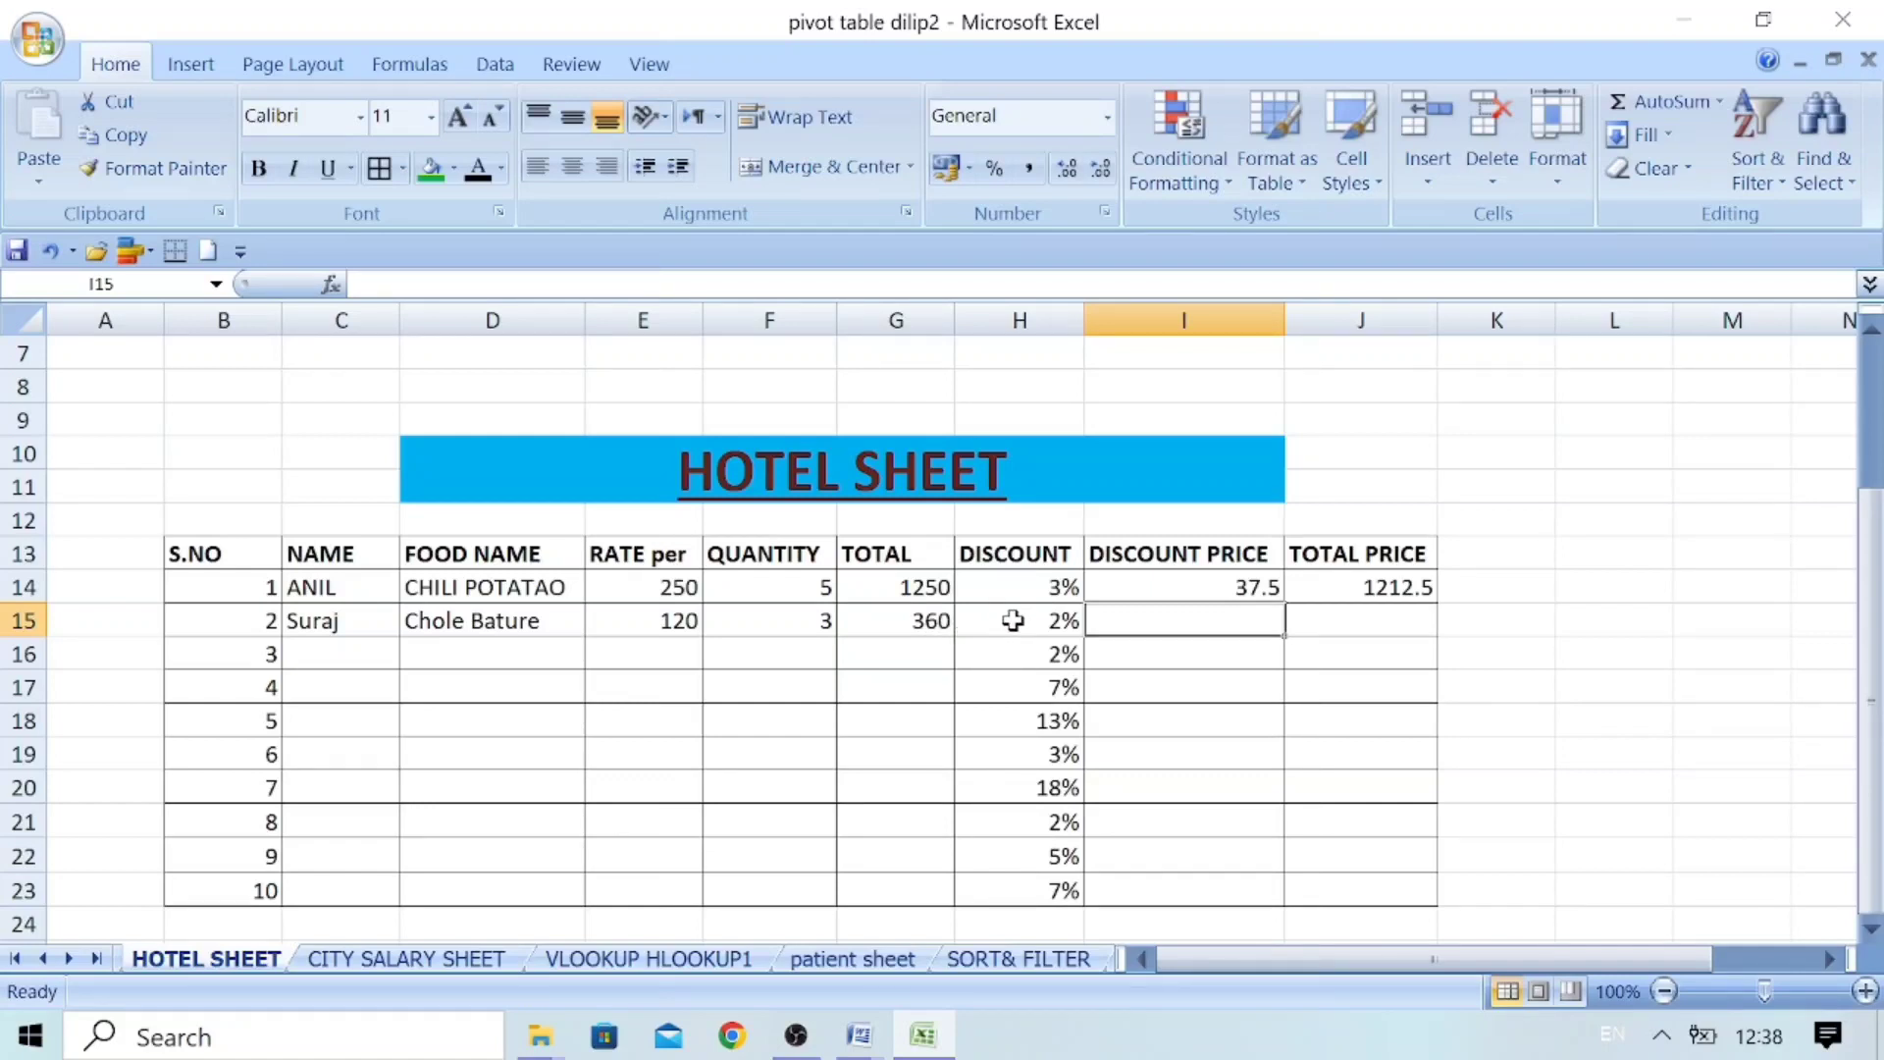
# Step: Calculate the discount price in I15 with the formula =G15*2%
pyautogui.write('=')
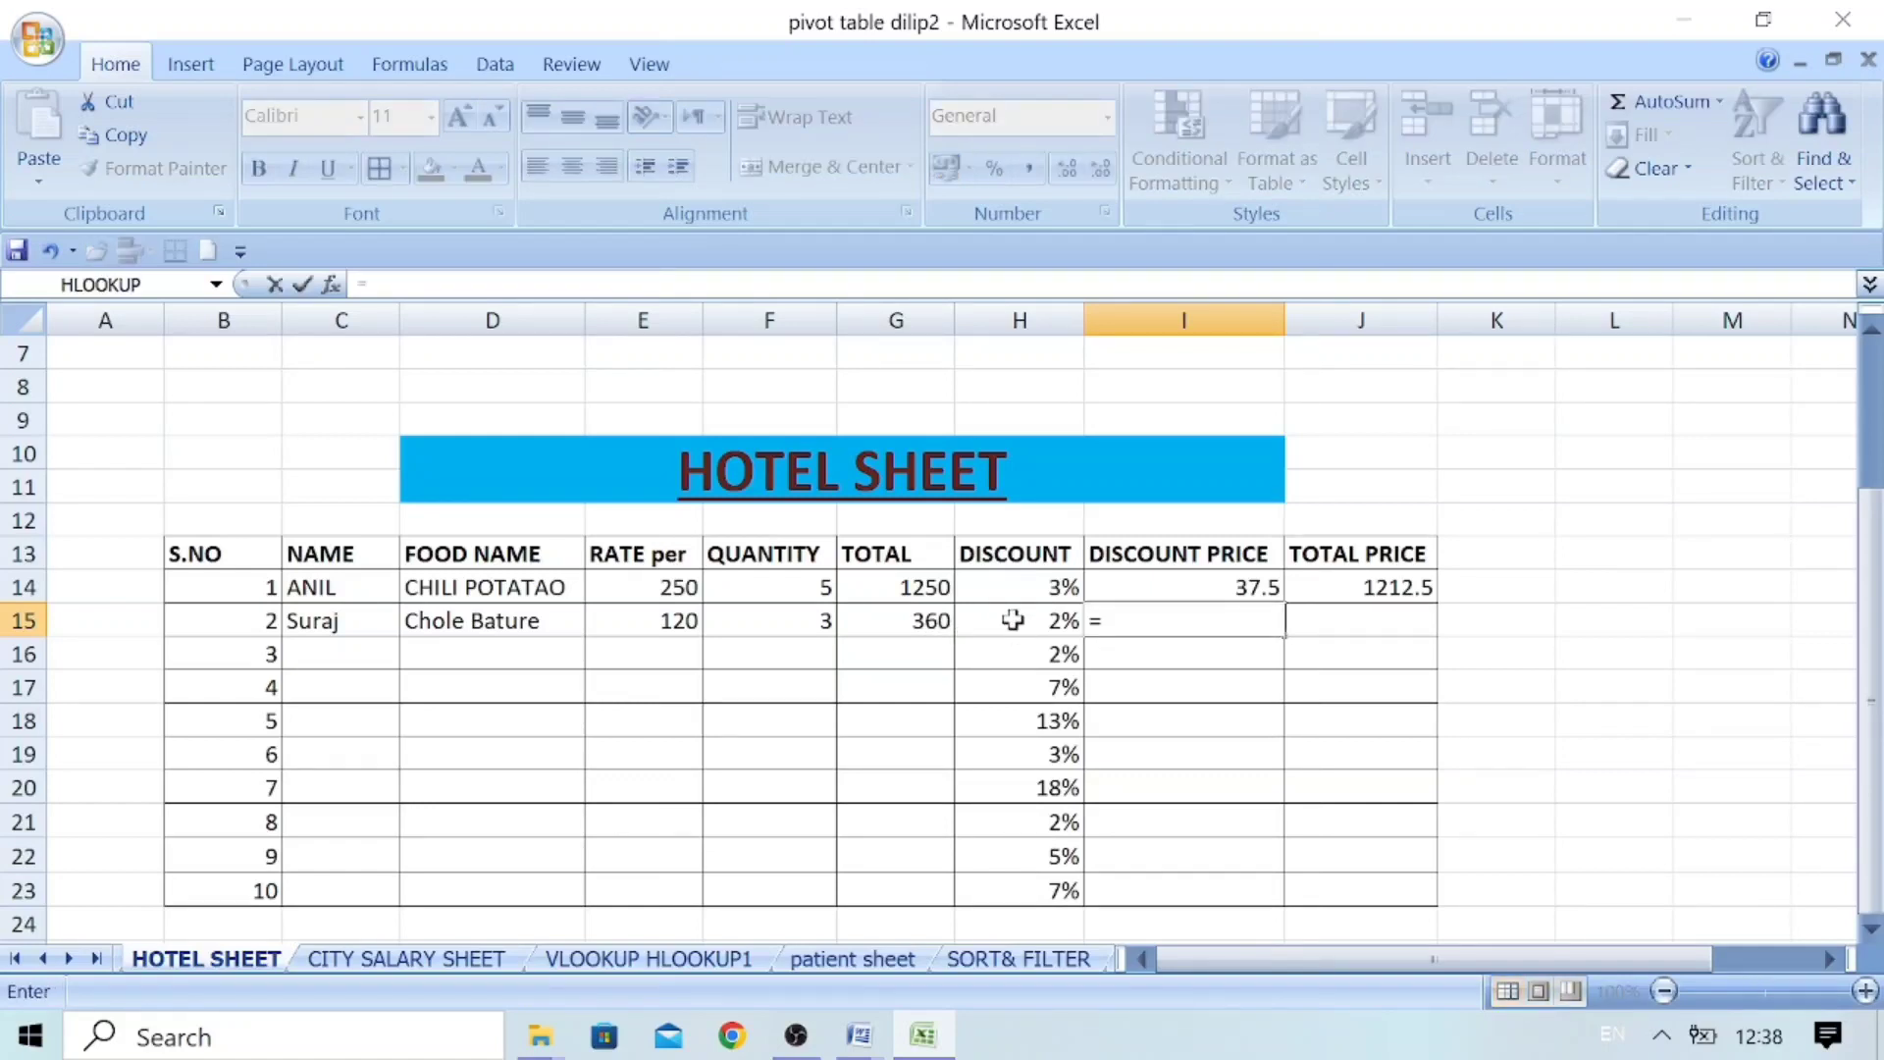
pyautogui.click(920, 630)
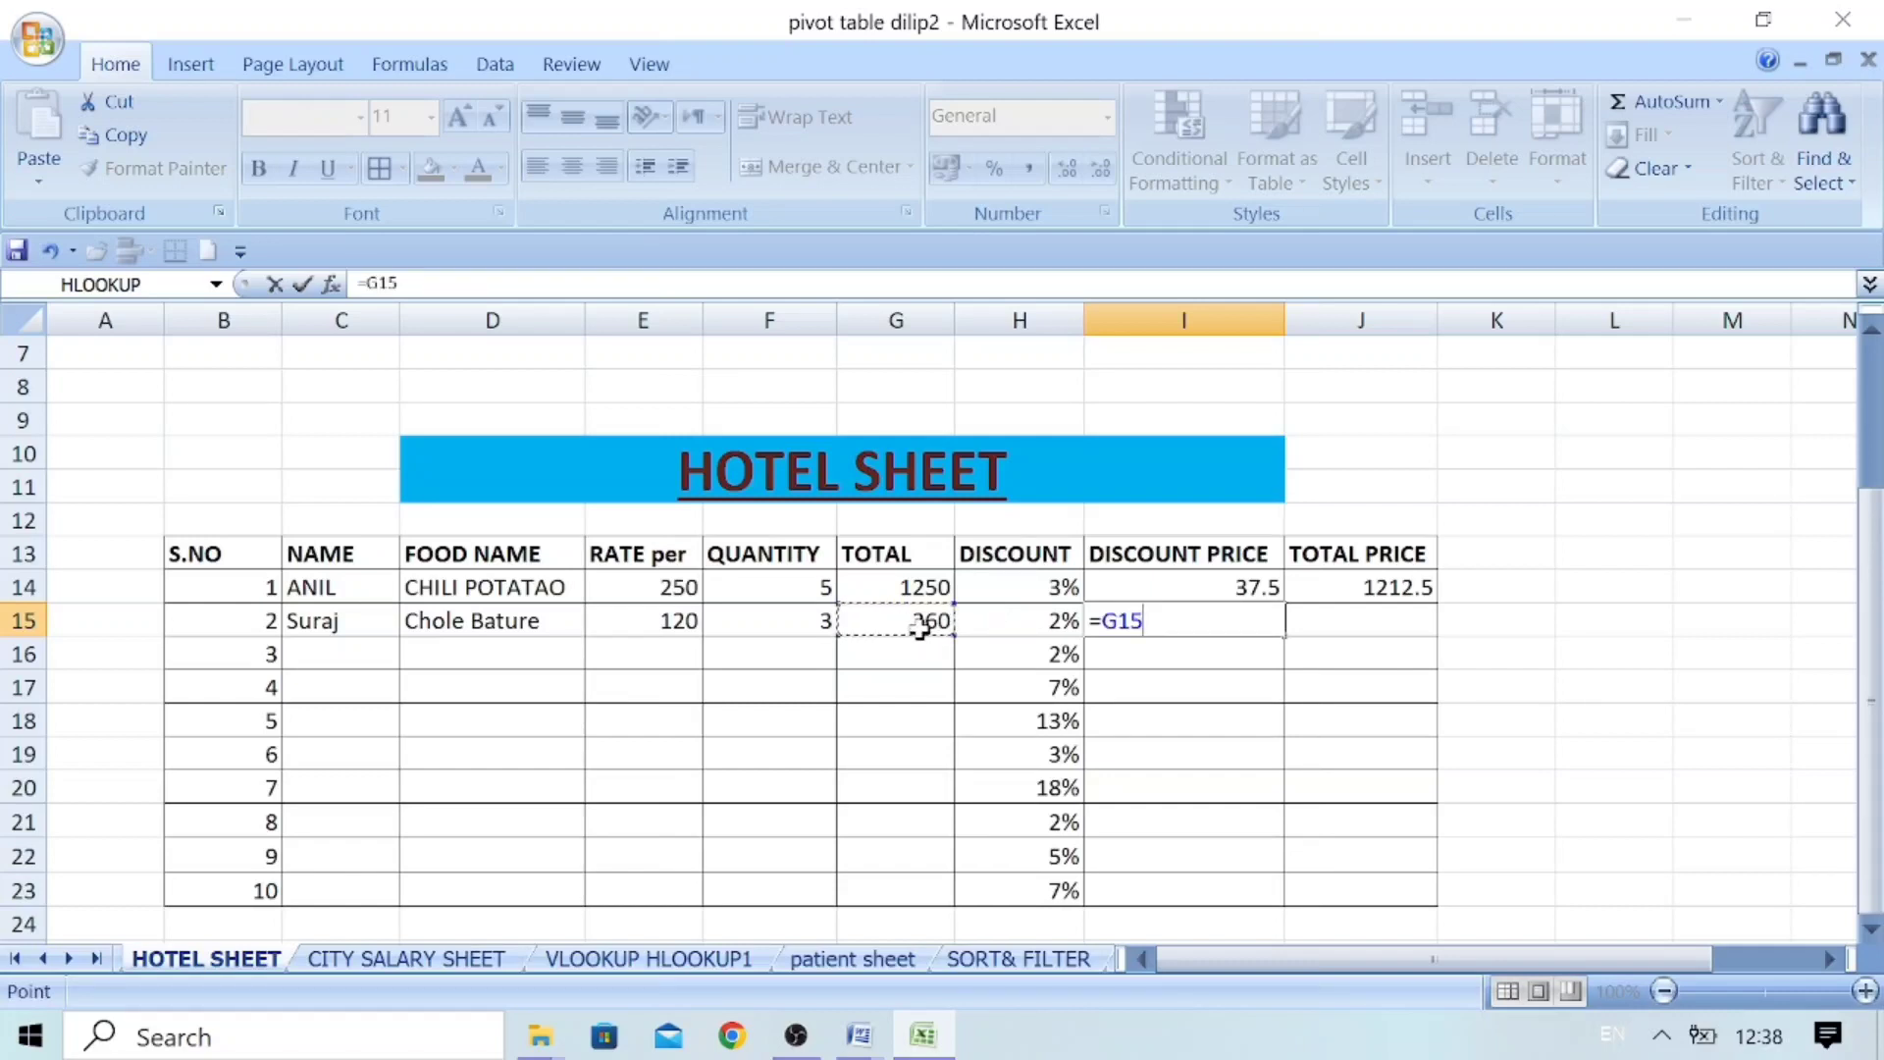
pyautogui.write('*2%')
pyautogui.press('Return')
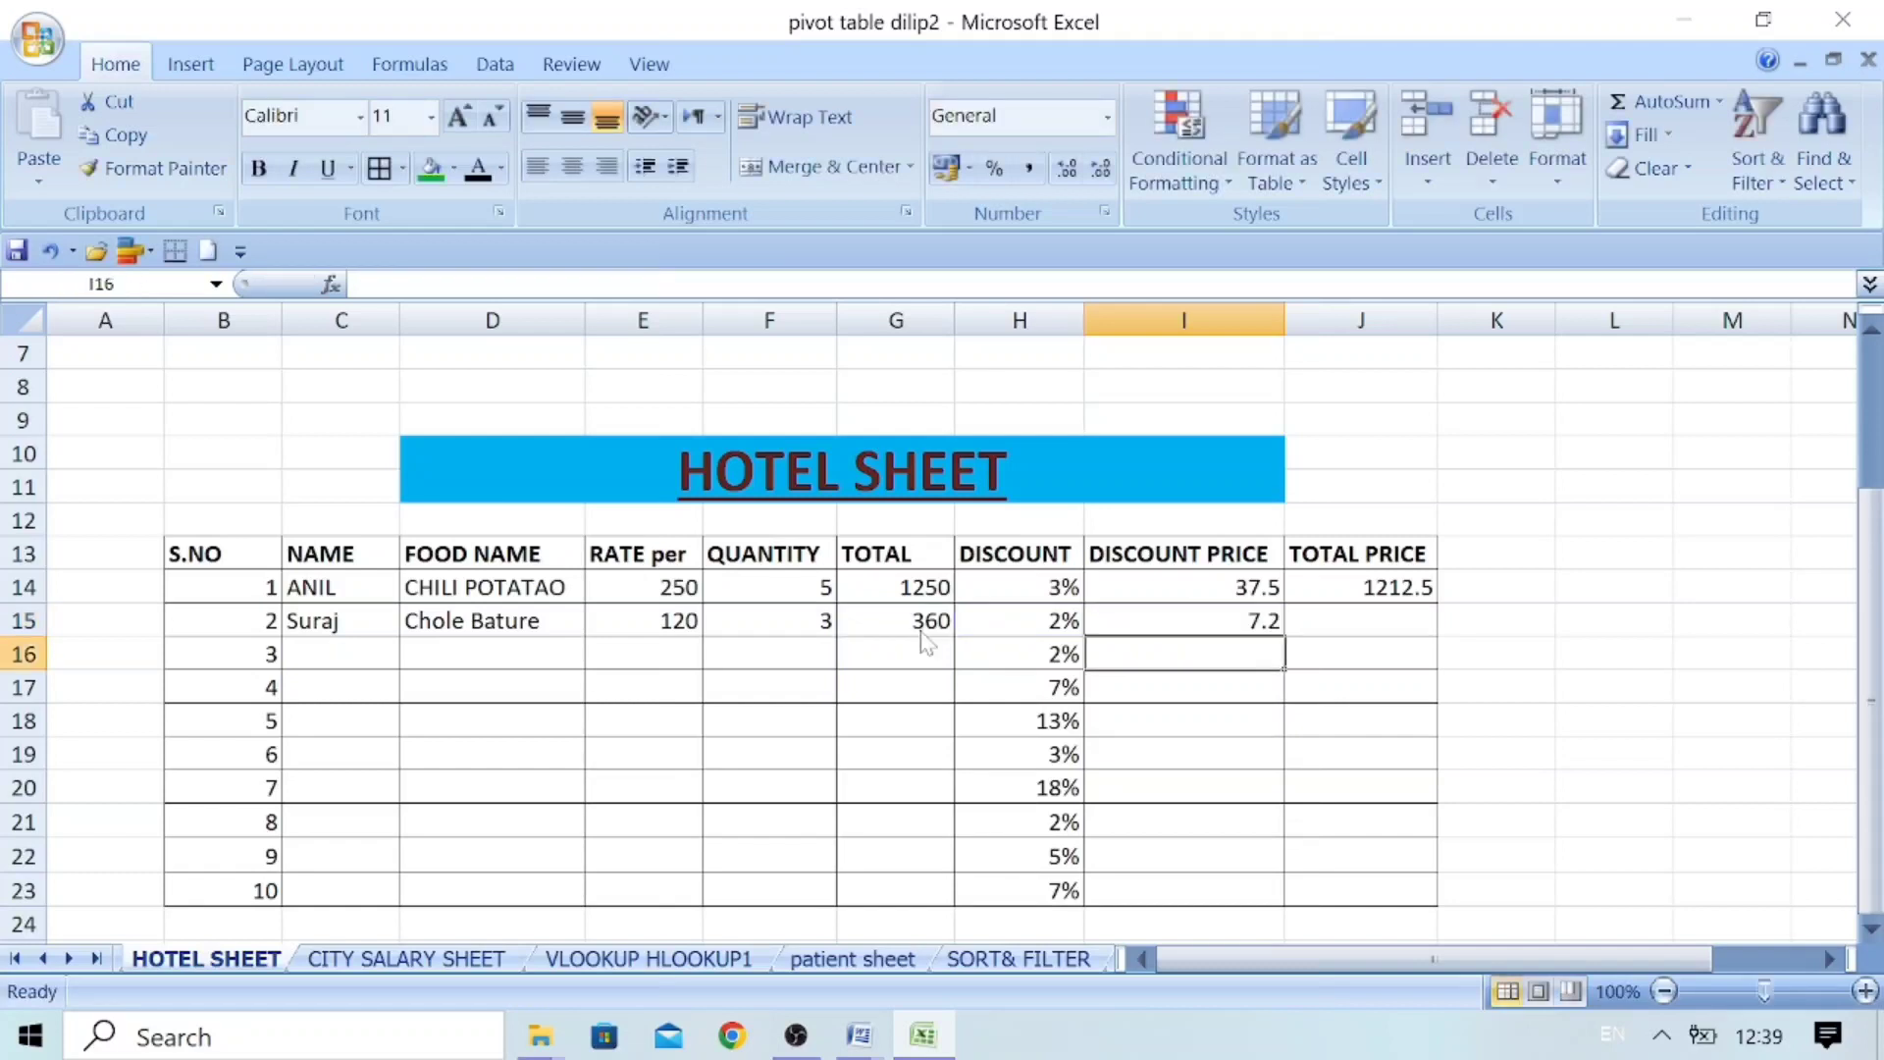
pyautogui.click(1207, 620)
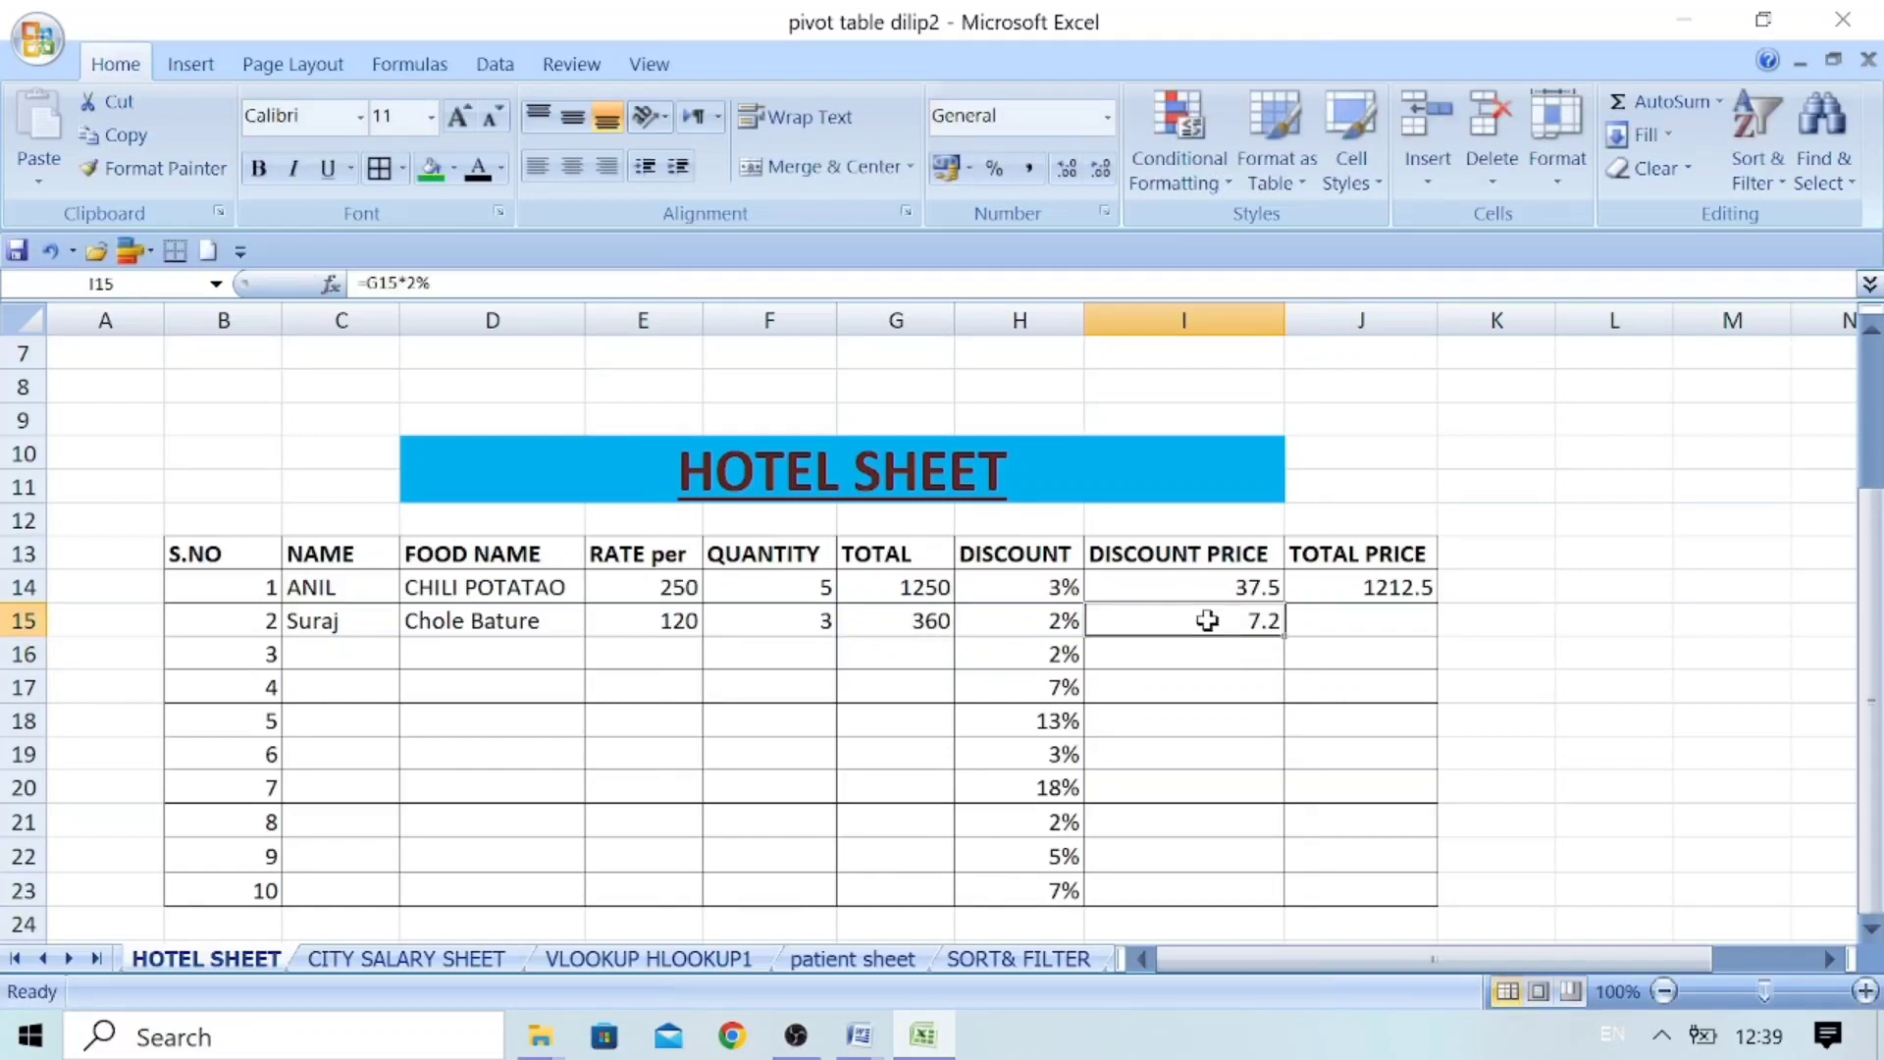
# Step: Calculate the total price in J15 by subtracting the discount price from the total with the formula =G15-I15
pyautogui.click(930, 621)
pyautogui.click(1174, 622)
pyautogui.click(1325, 623)
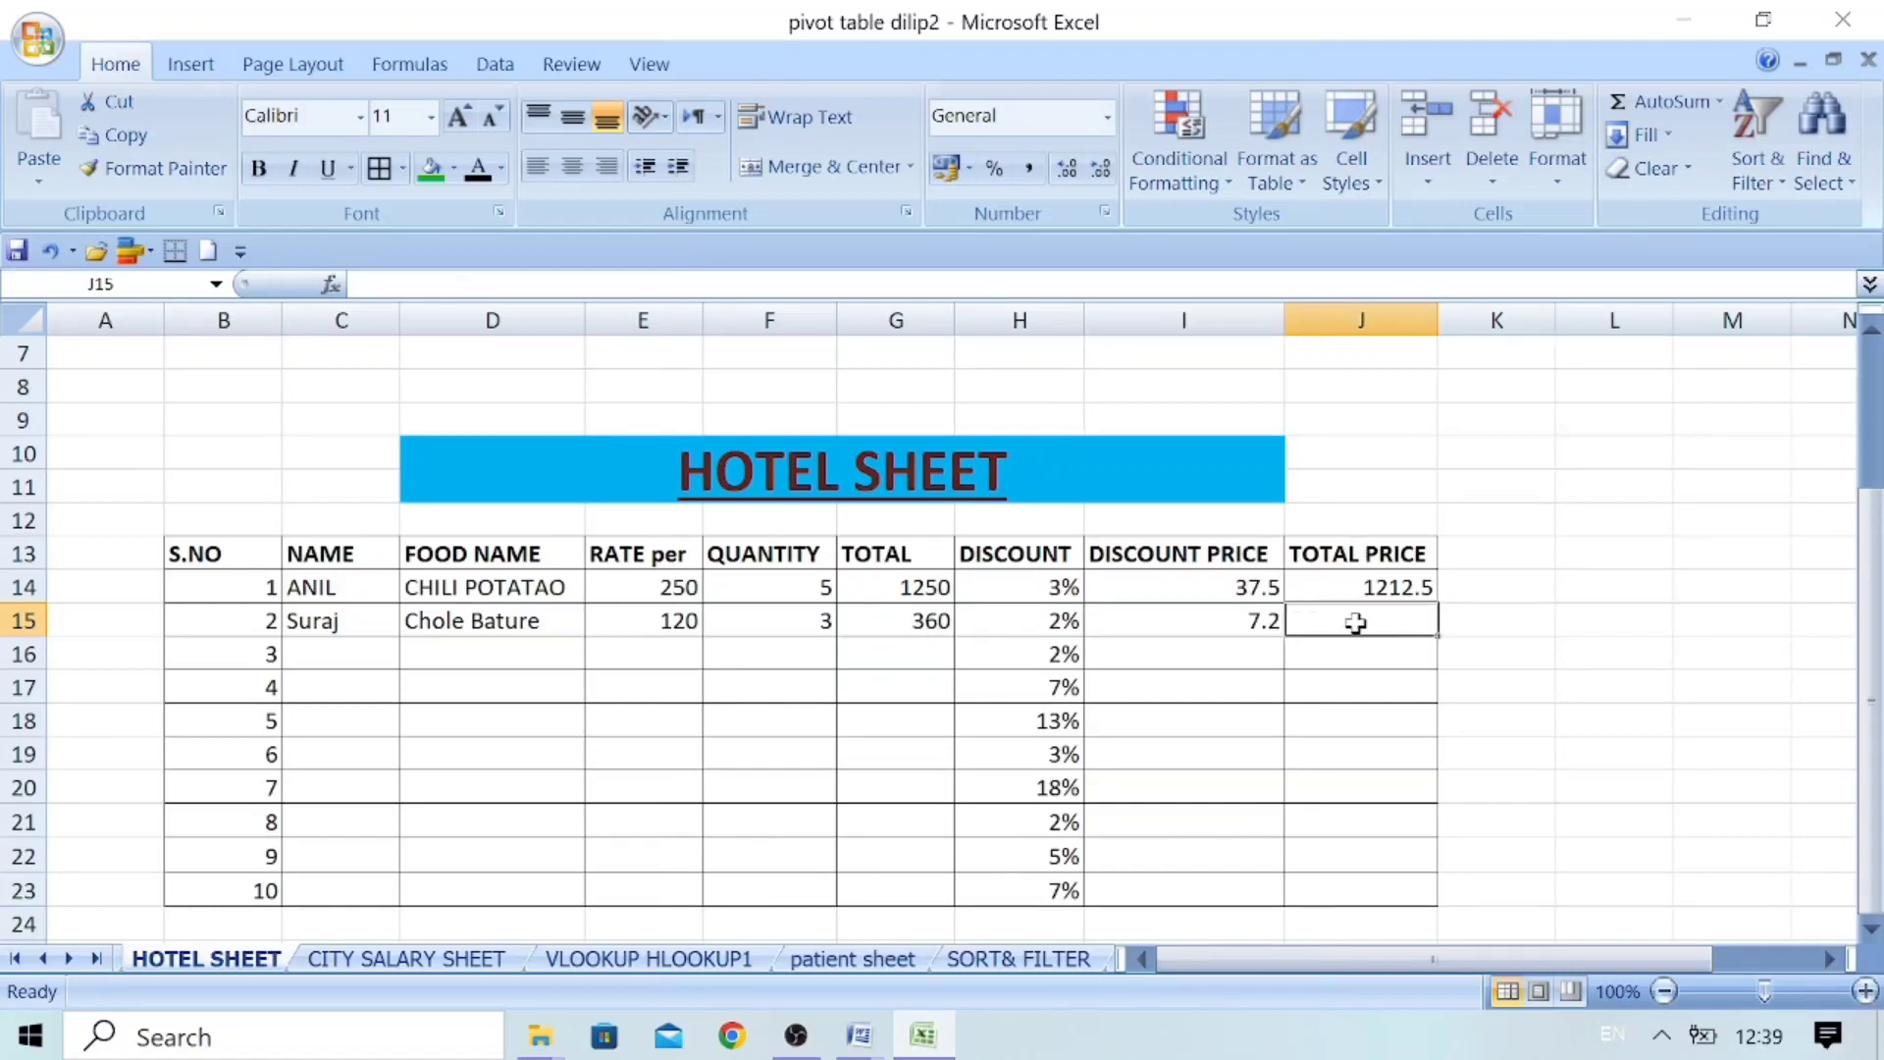
pyautogui.write('=')
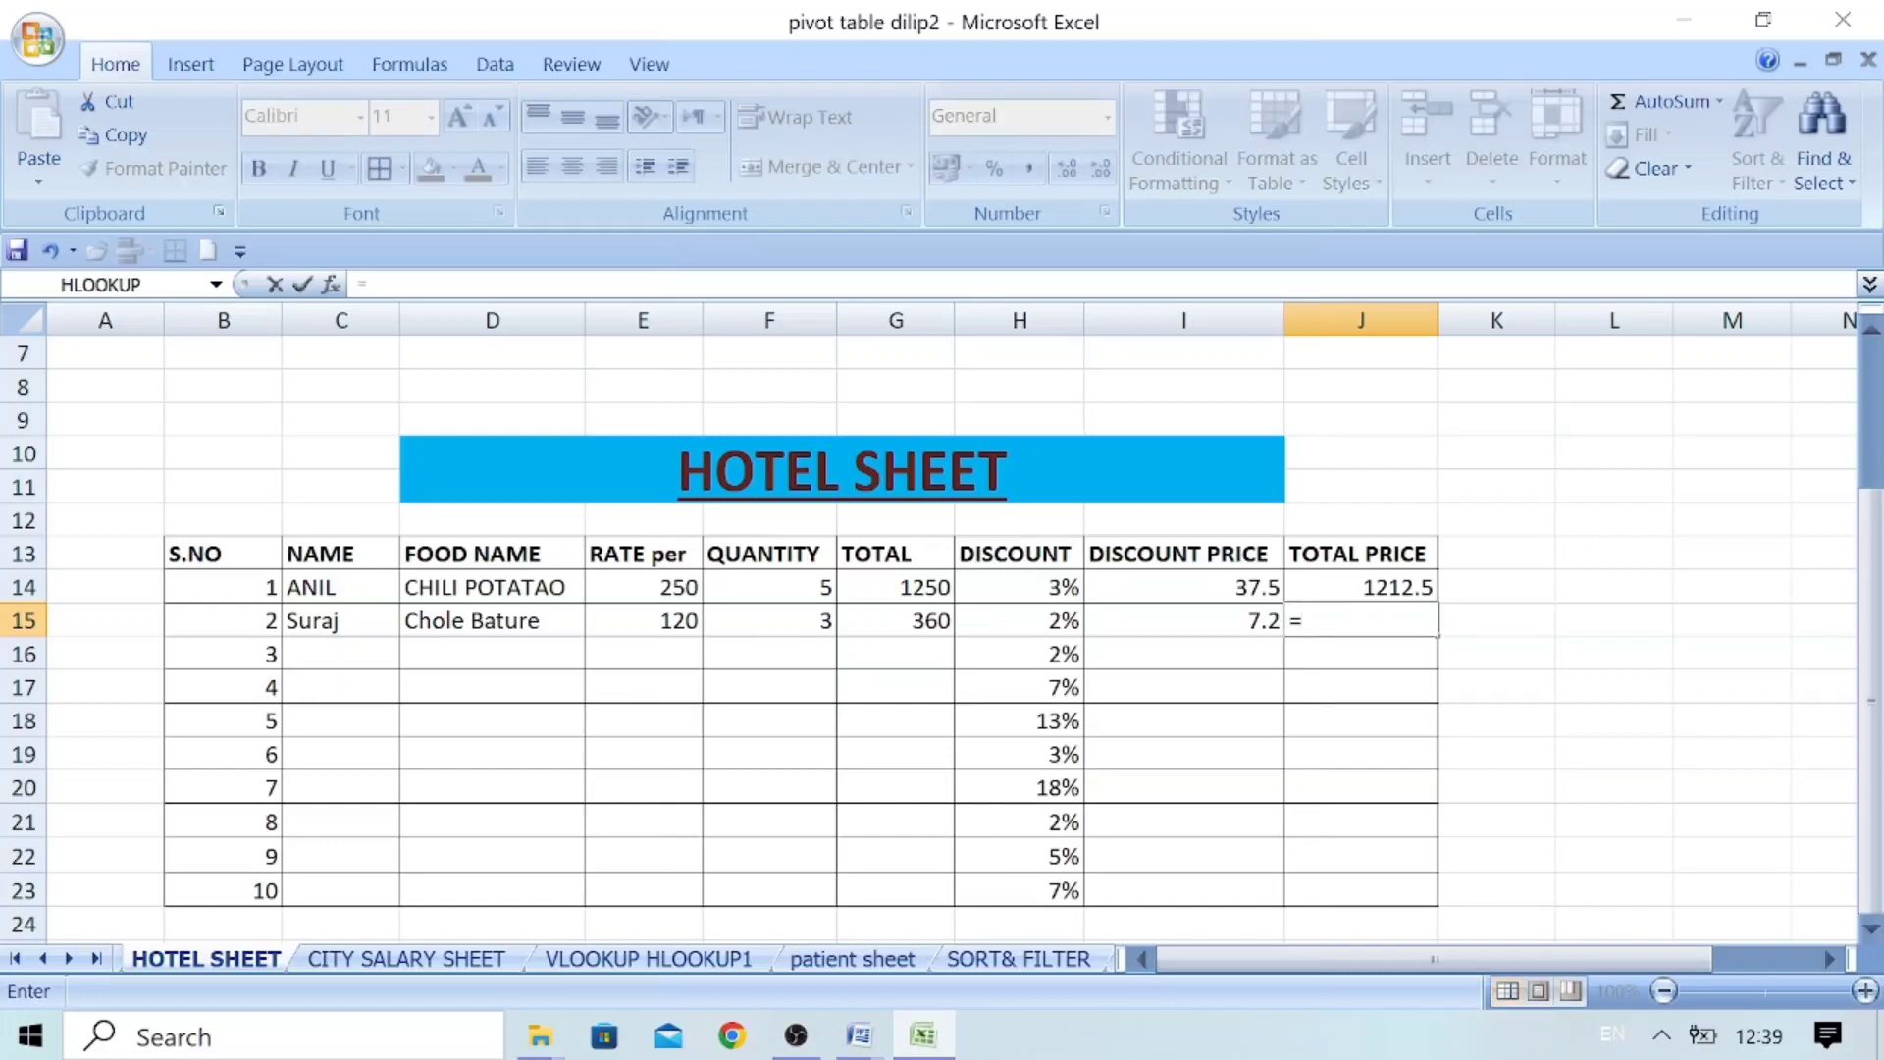
pyautogui.click(923, 619)
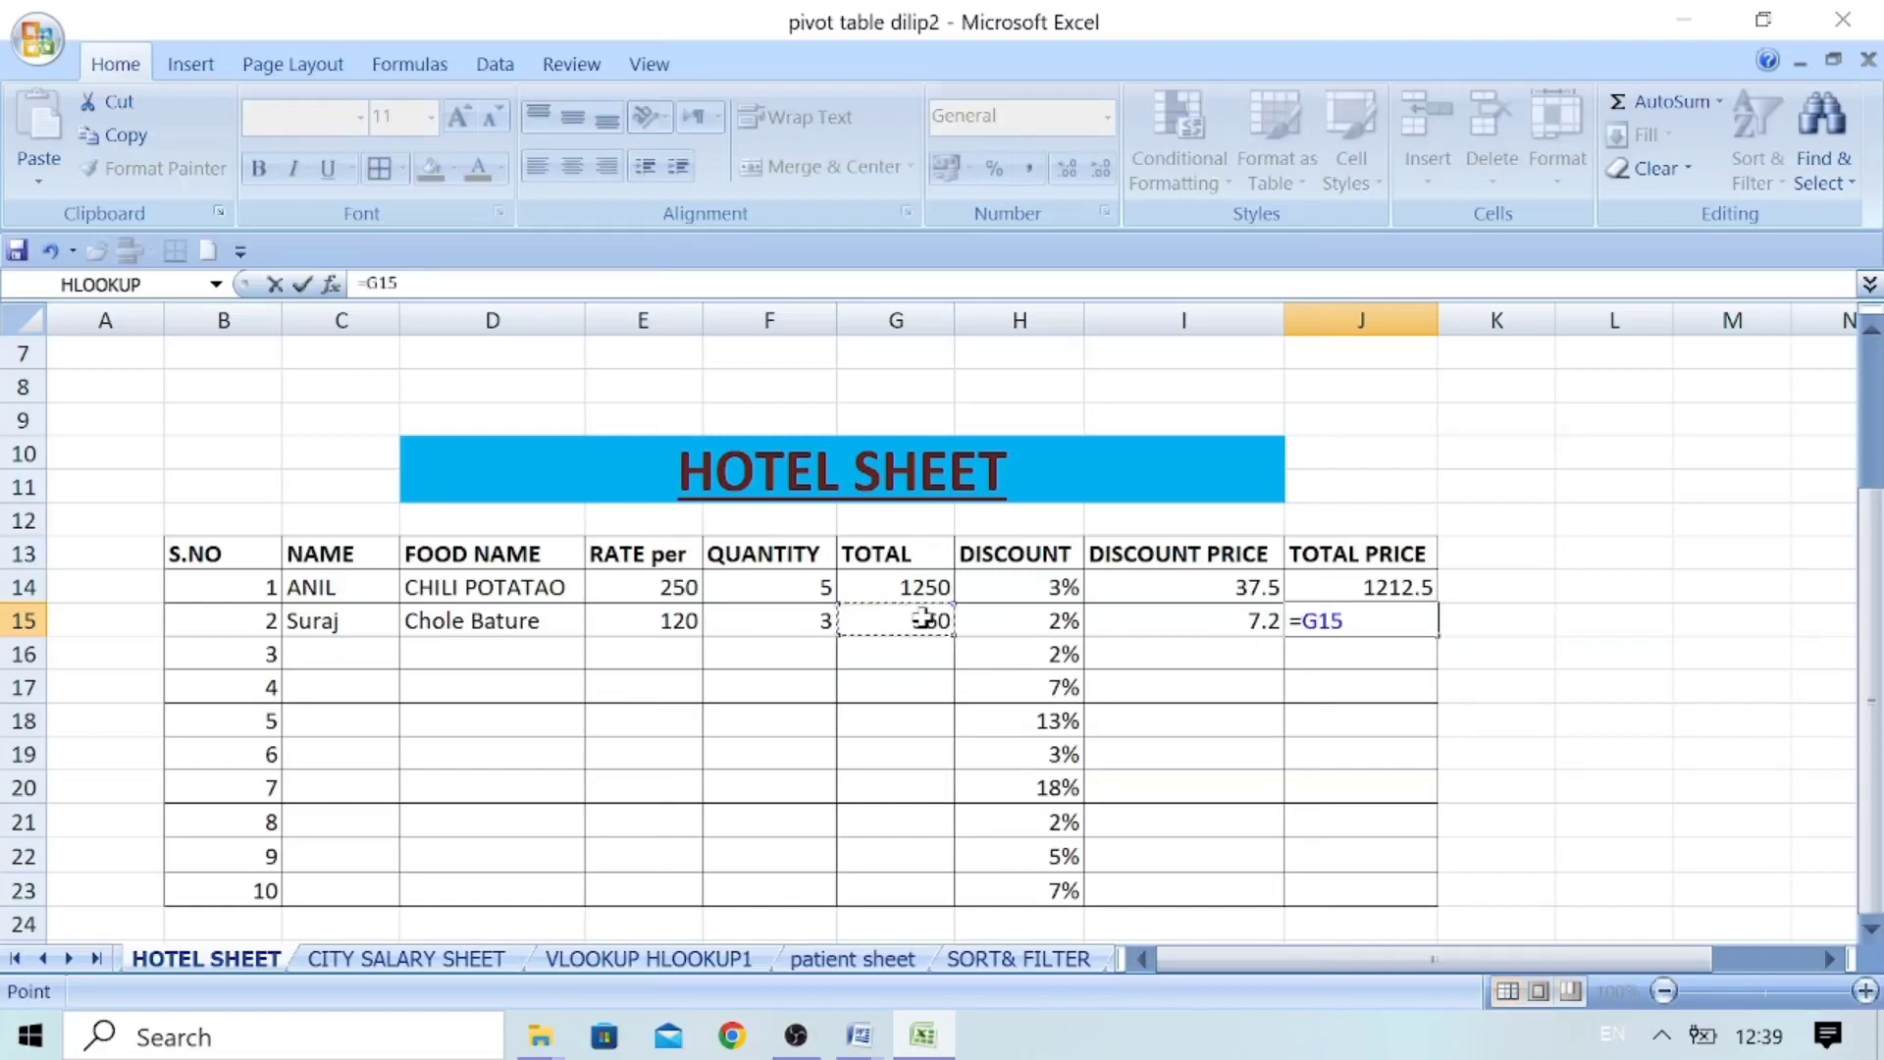
pyautogui.write('-')
pyautogui.click(1165, 621)
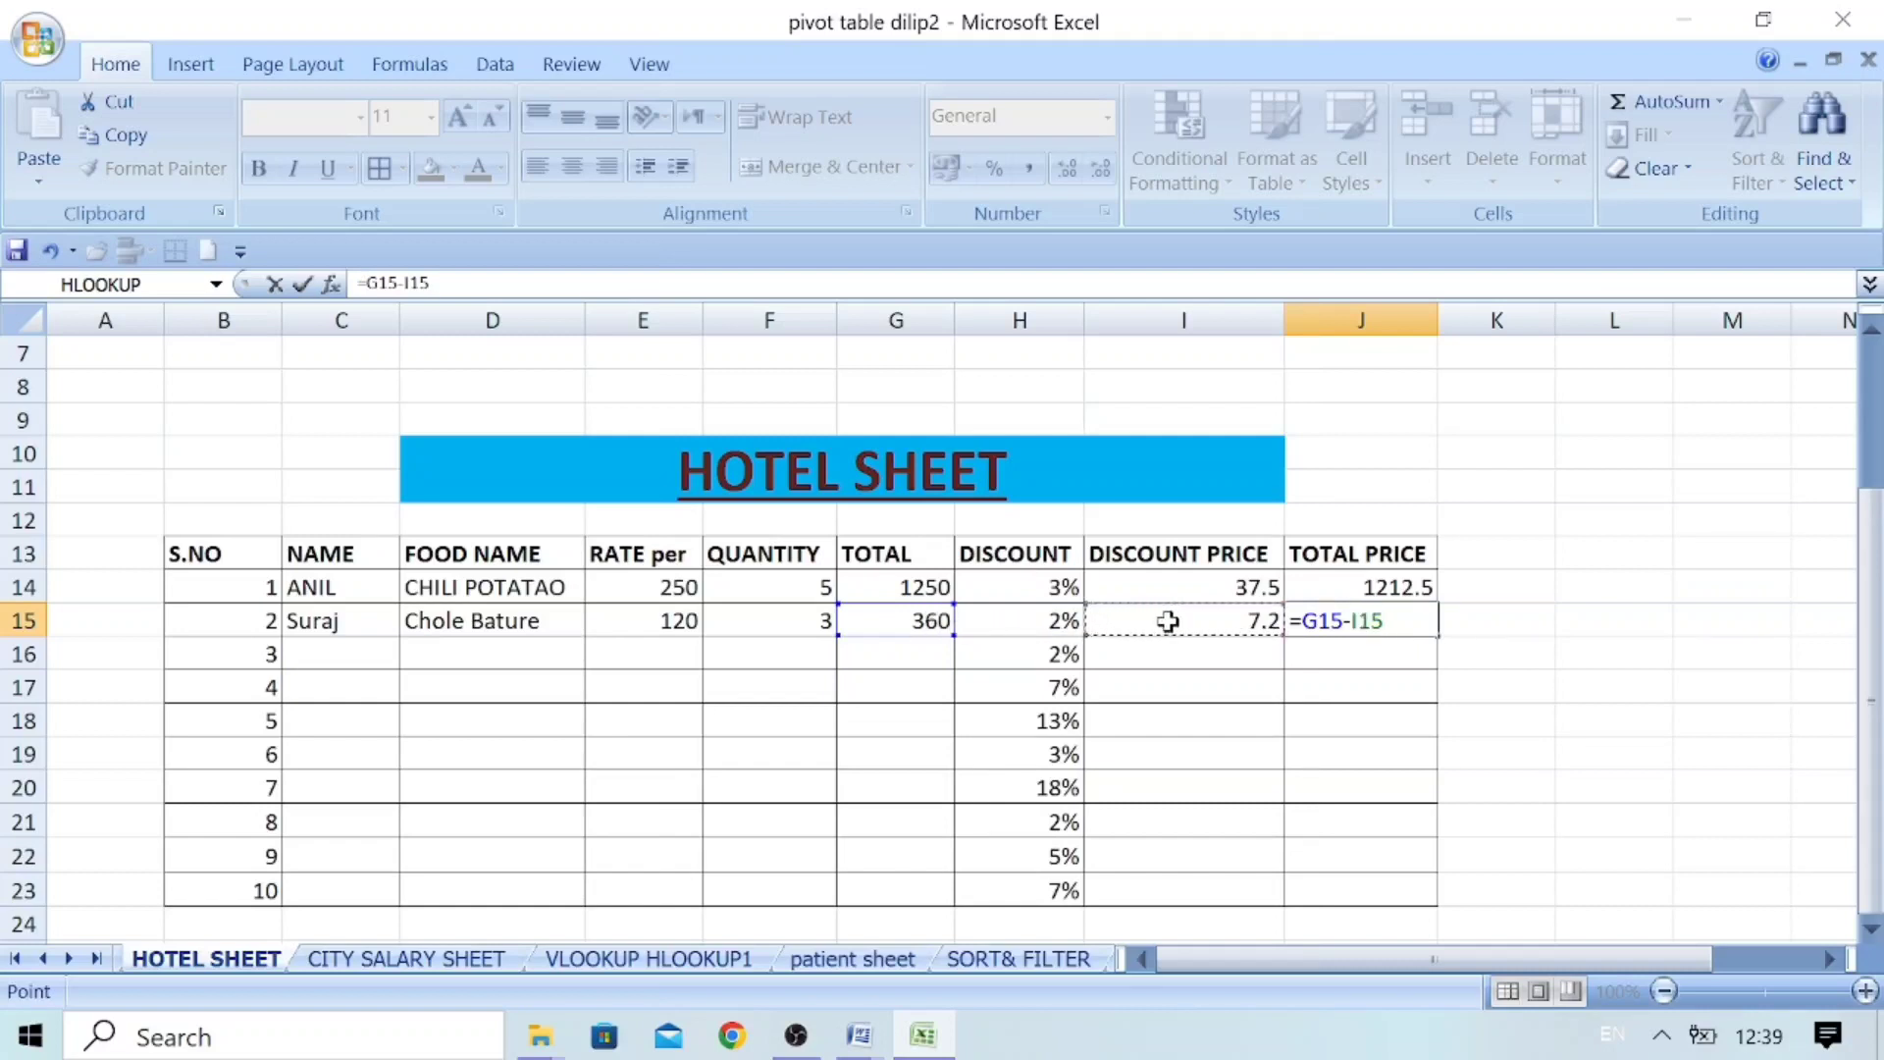
pyautogui.press('Return')
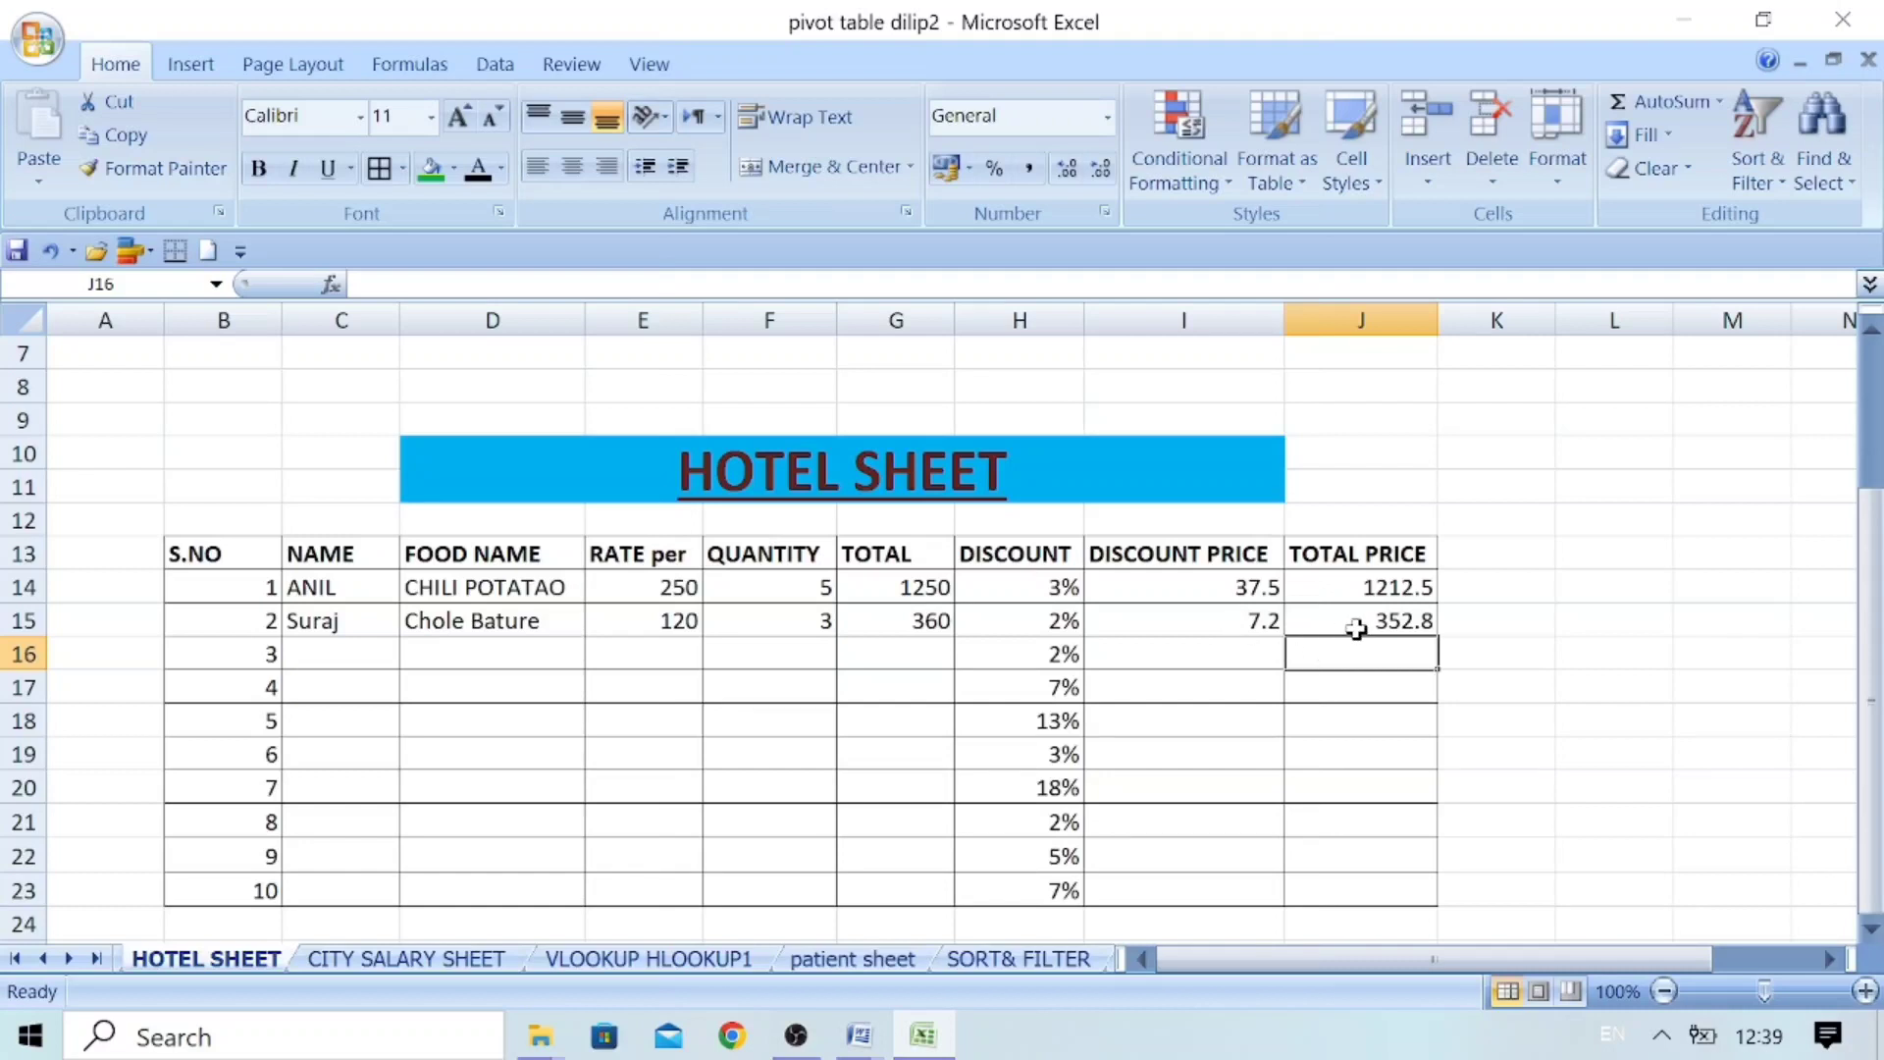
pyautogui.click(1355, 627)
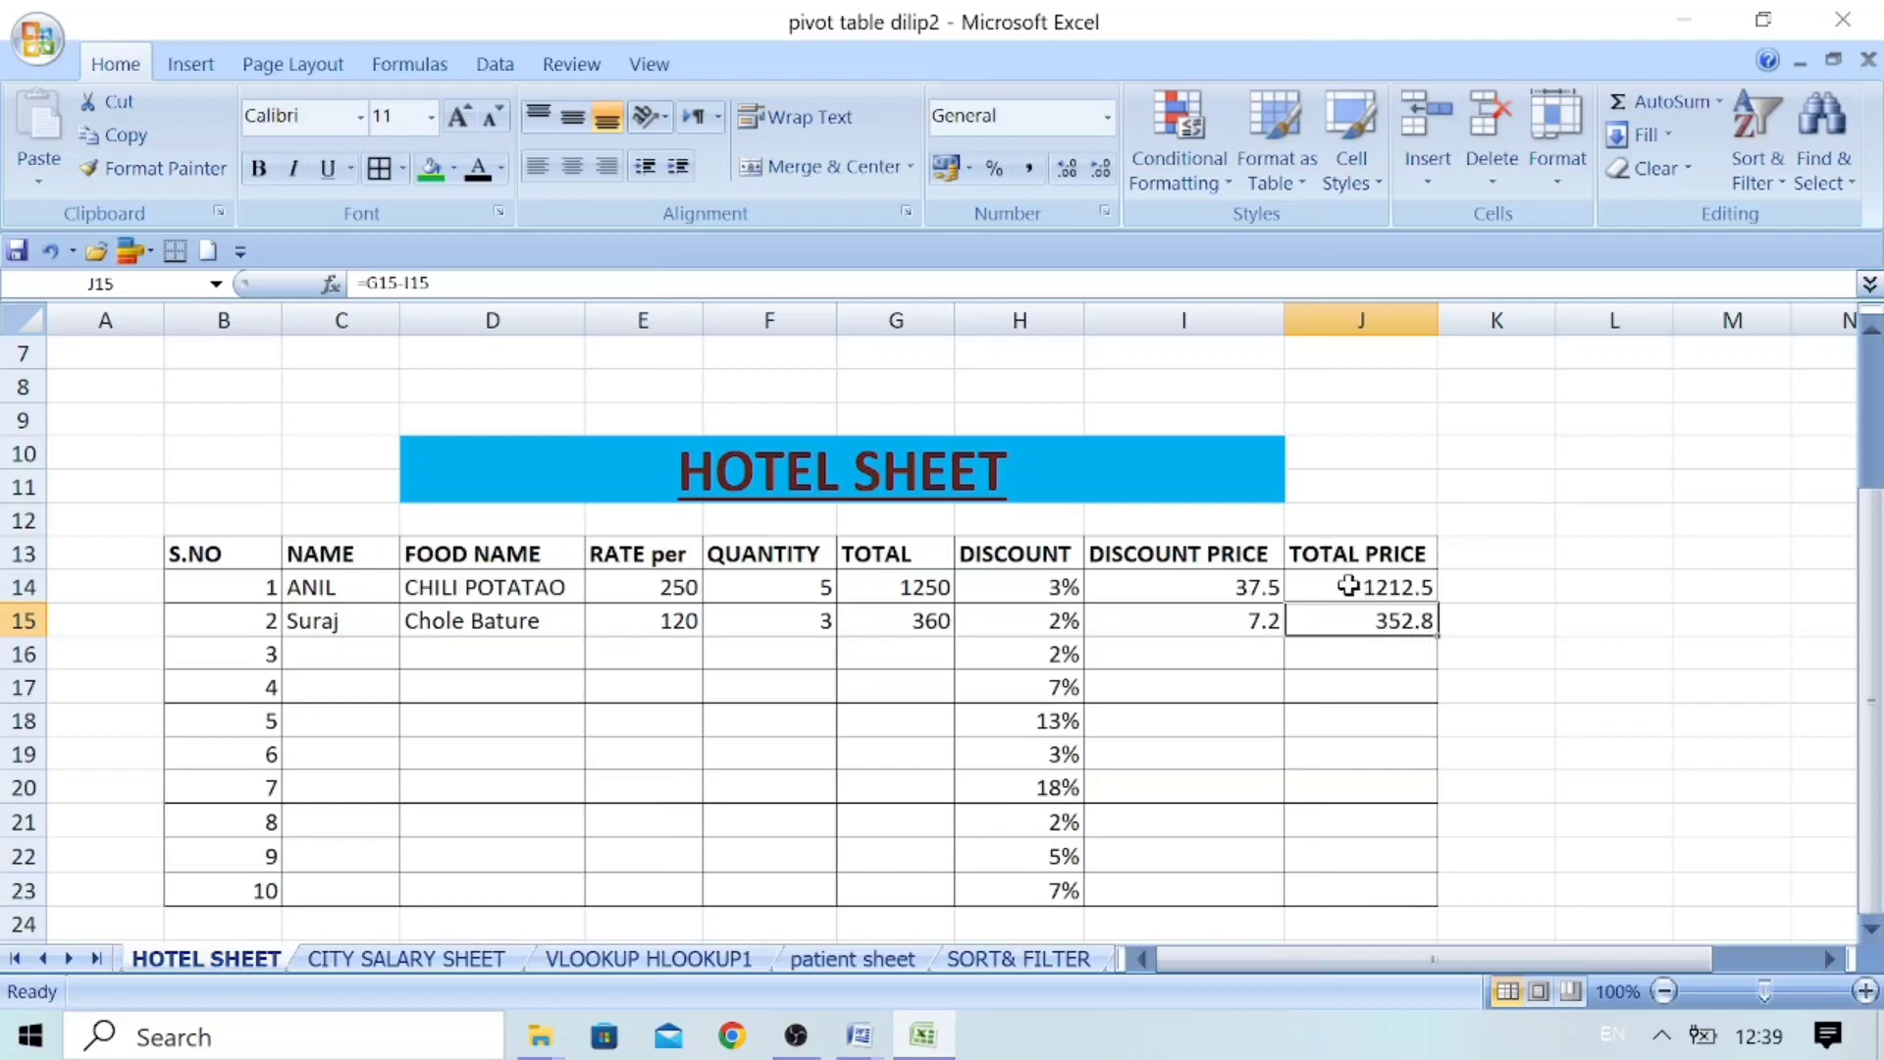
# Step: Try displaying the total price in J15 with fewer and more decimal places
pyautogui.click(1100, 171)
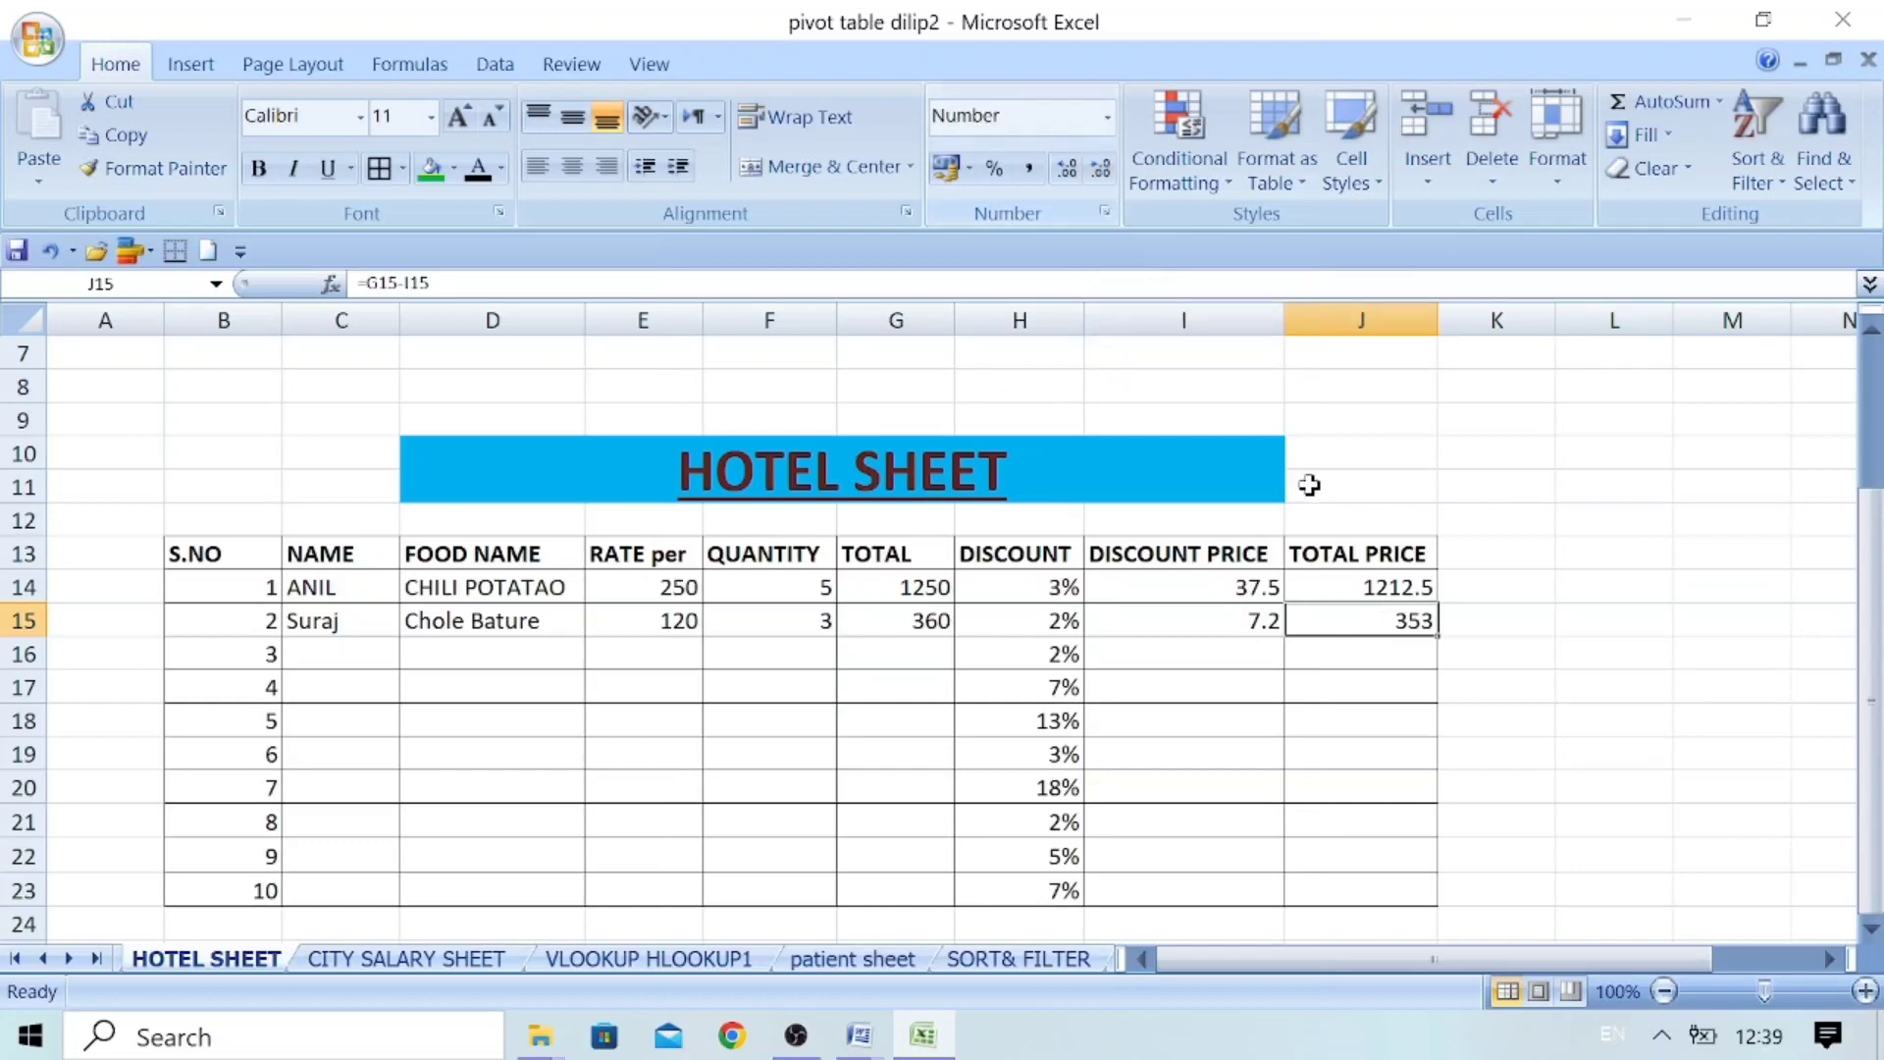
pyautogui.click(1070, 170)
pyautogui.click(1071, 179)
pyautogui.click(1071, 178)
pyautogui.click(1071, 178)
pyautogui.click(1103, 173)
pyautogui.click(1103, 173)
pyautogui.click(1103, 172)
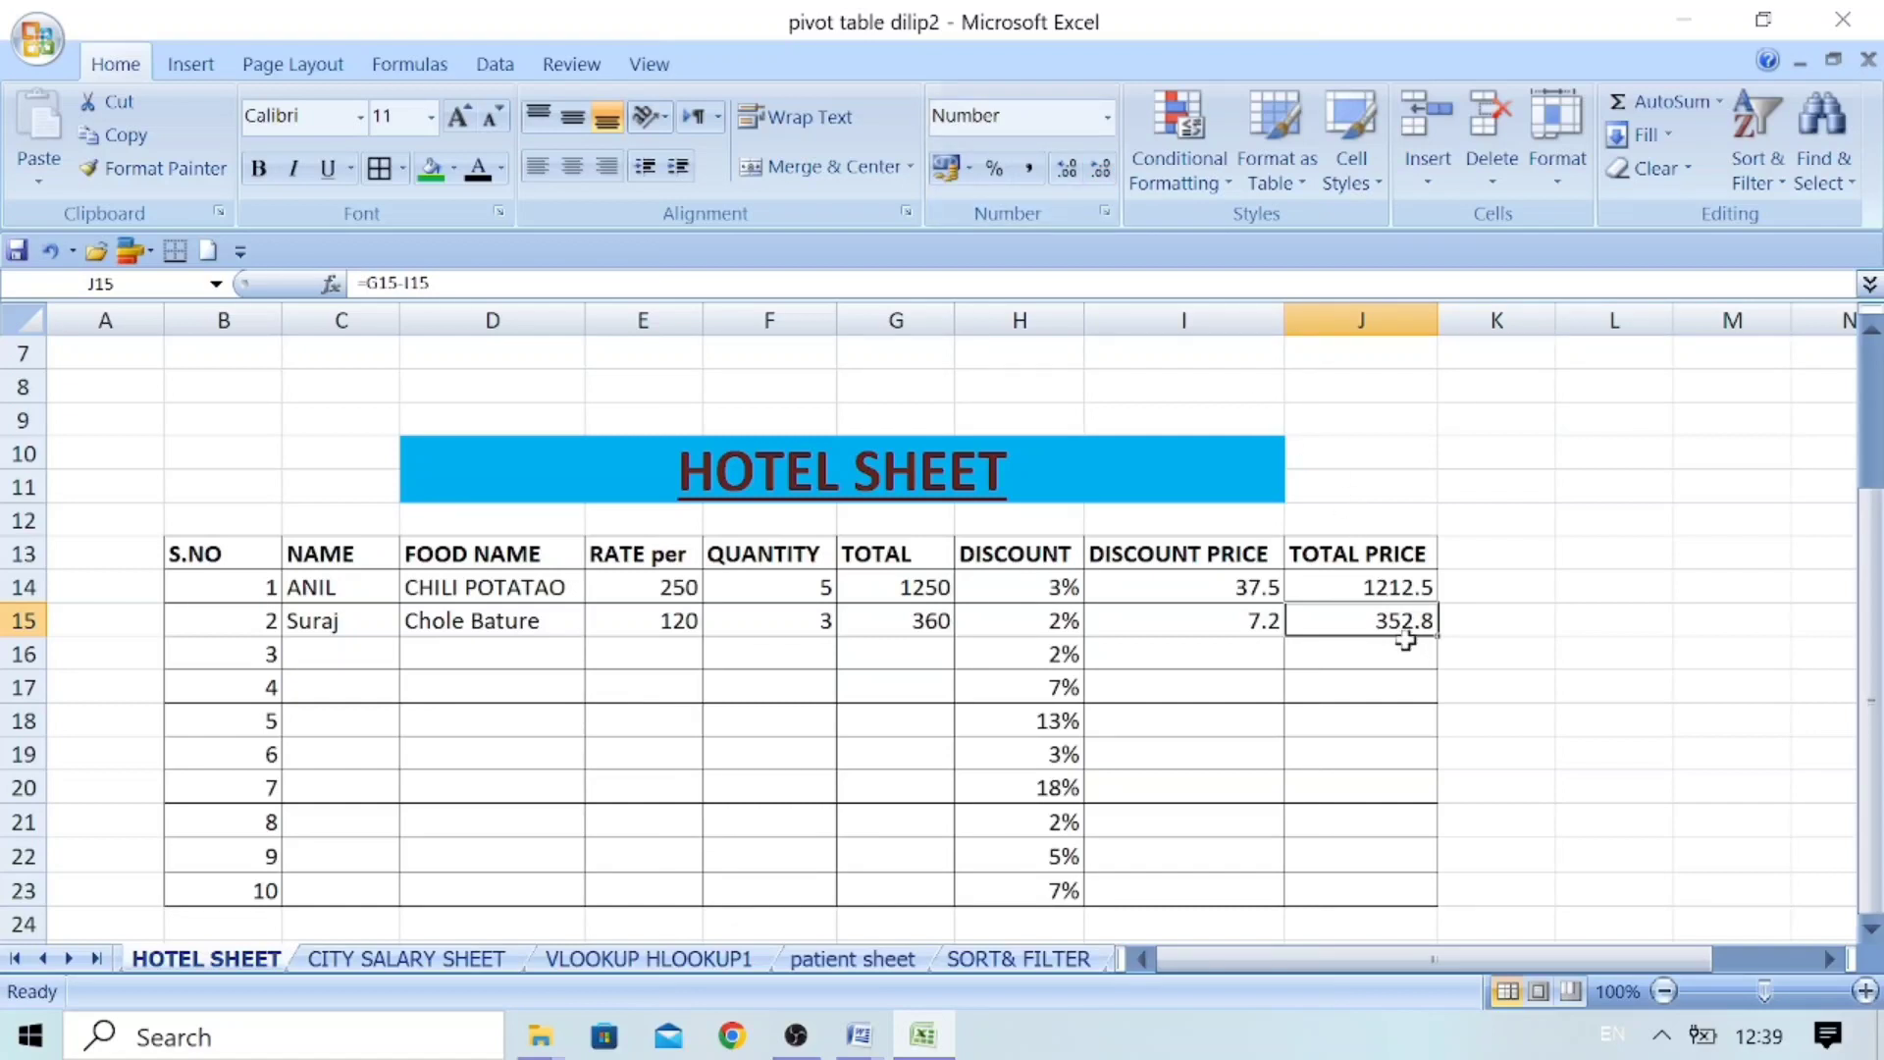
# Step: Display the total price in J15 and the discount price in I15 with no decimal places
pyautogui.click(1101, 168)
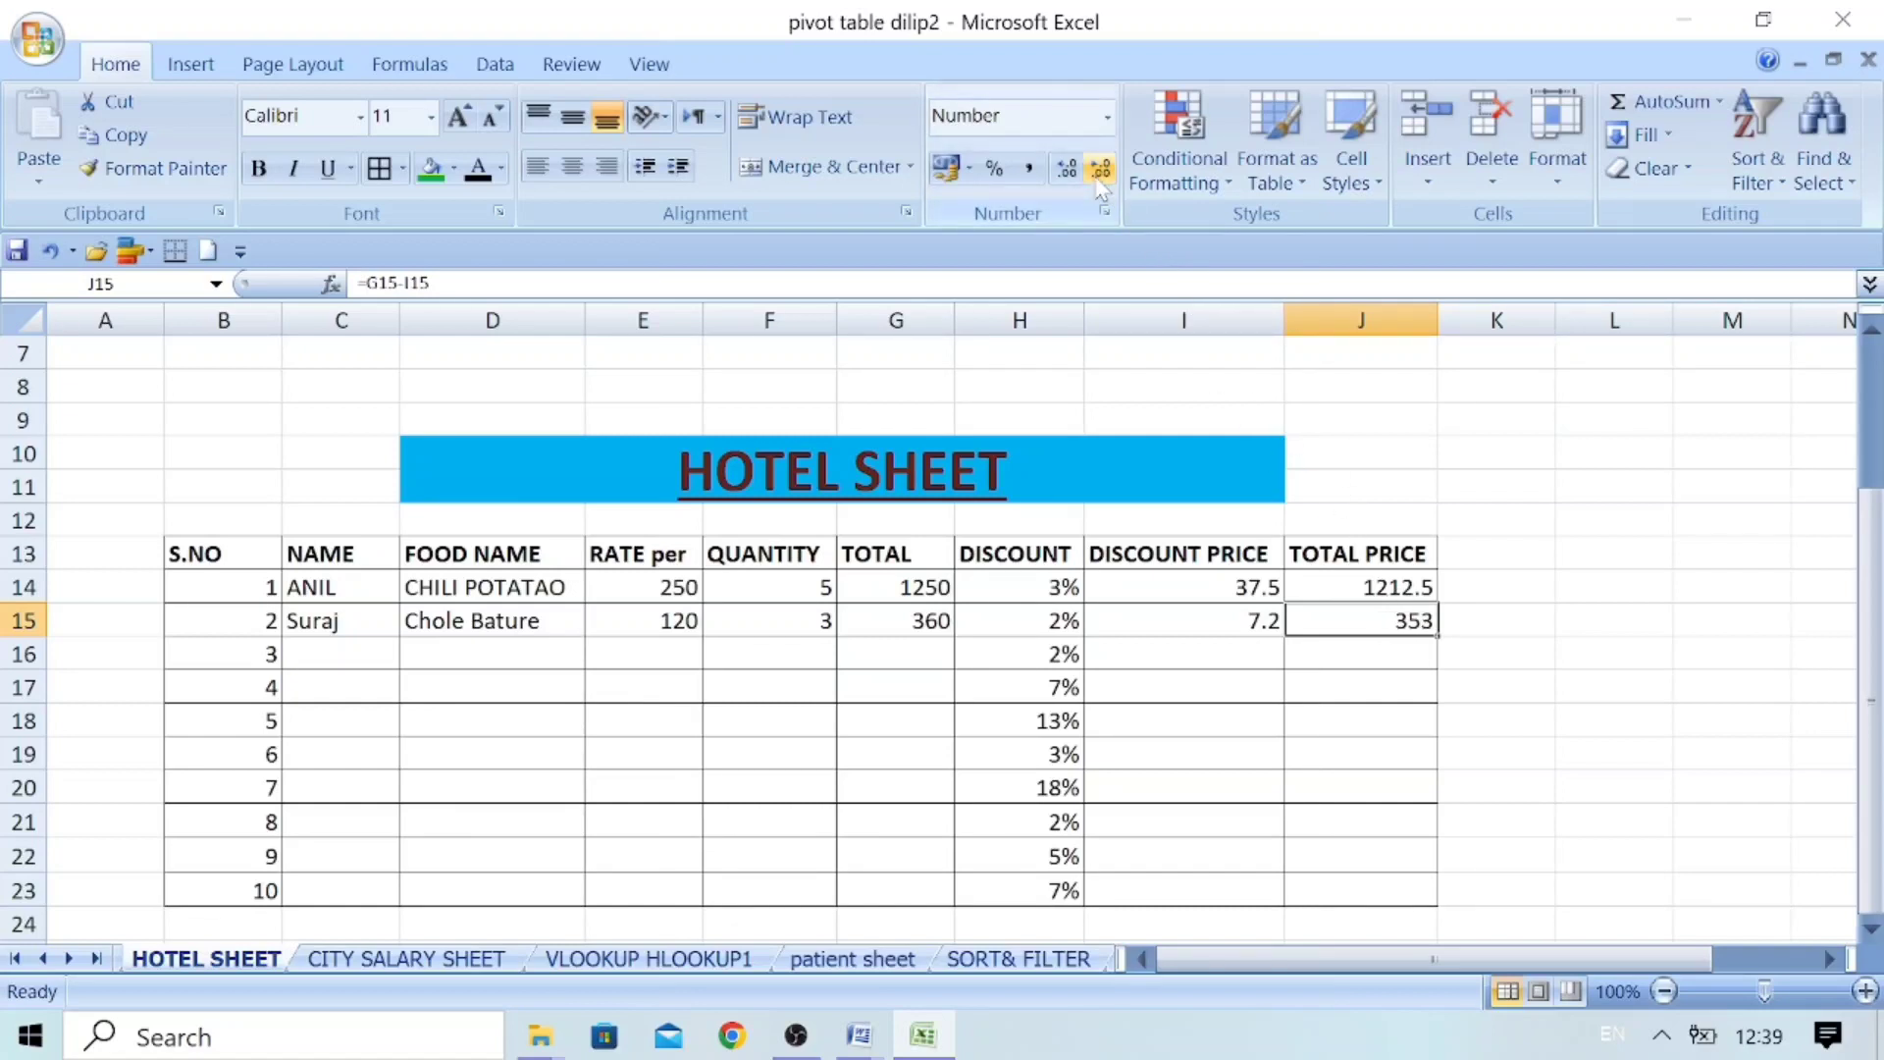
pyautogui.click(1236, 628)
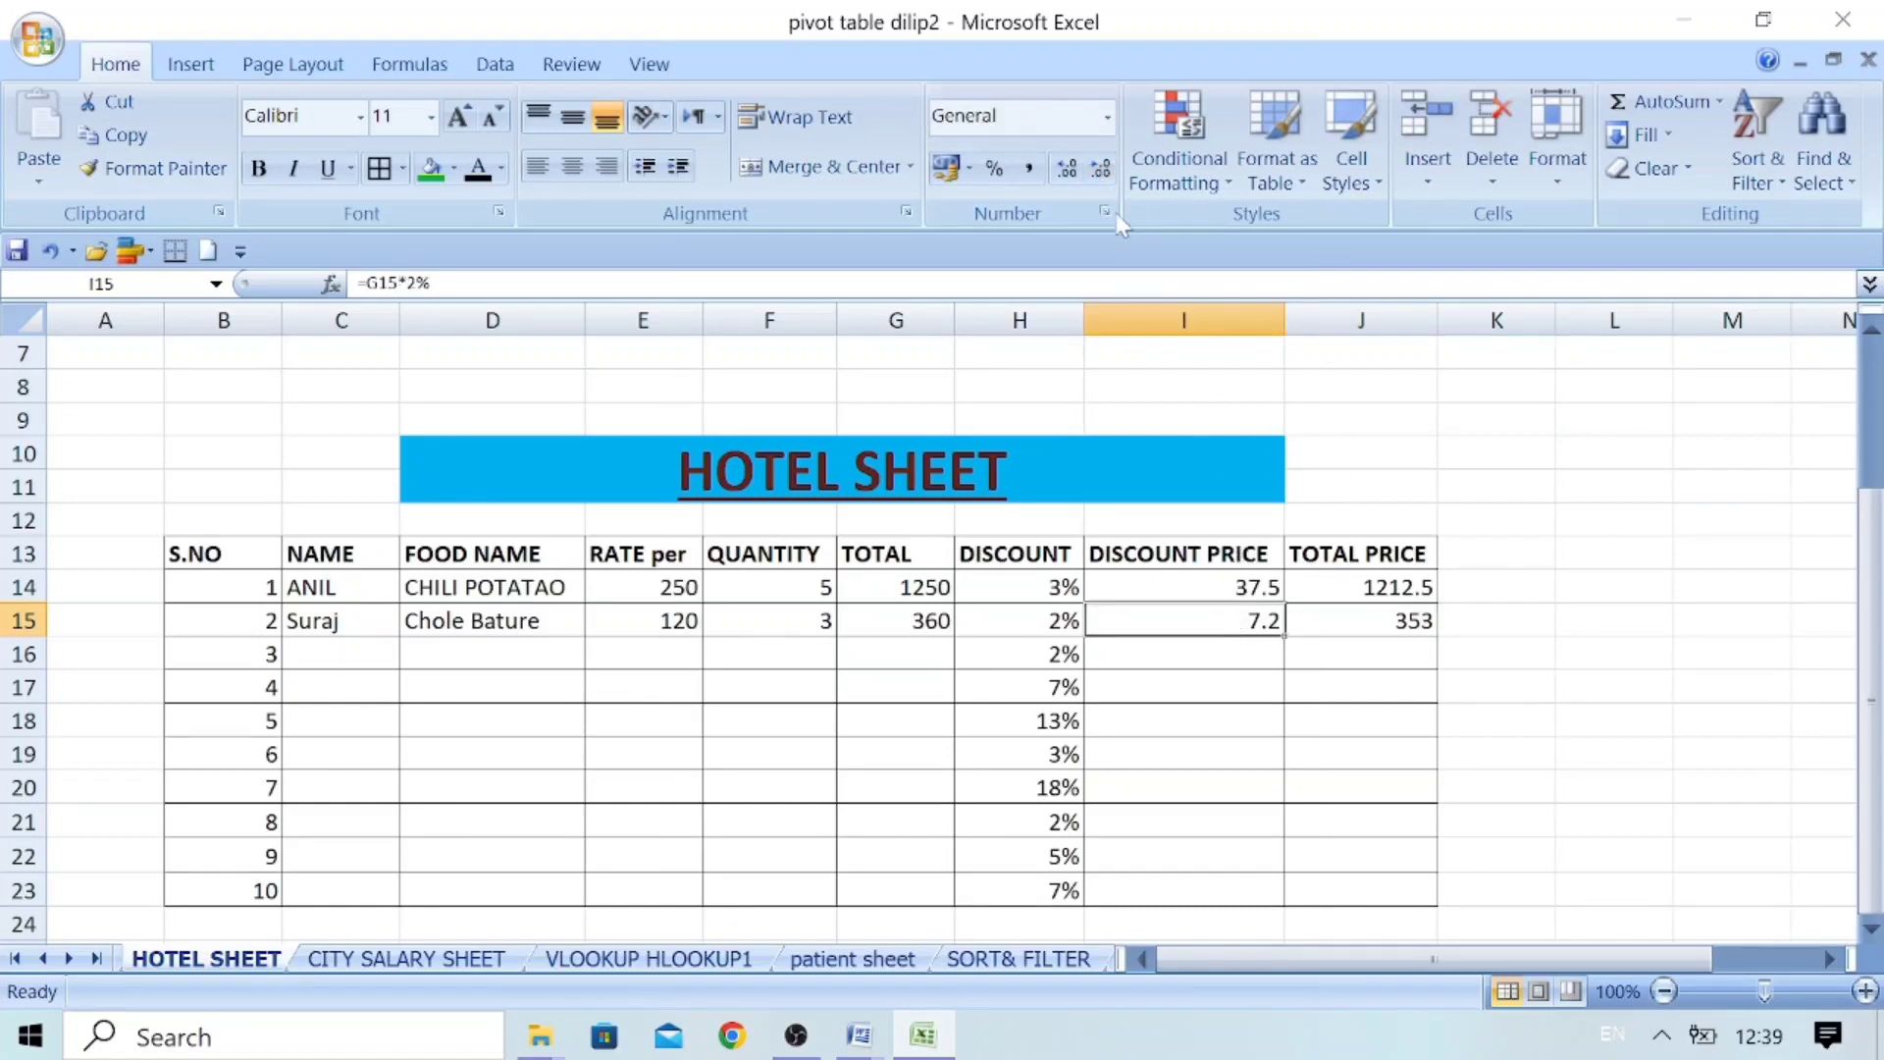
pyautogui.click(1102, 173)
pyautogui.click(928, 625)
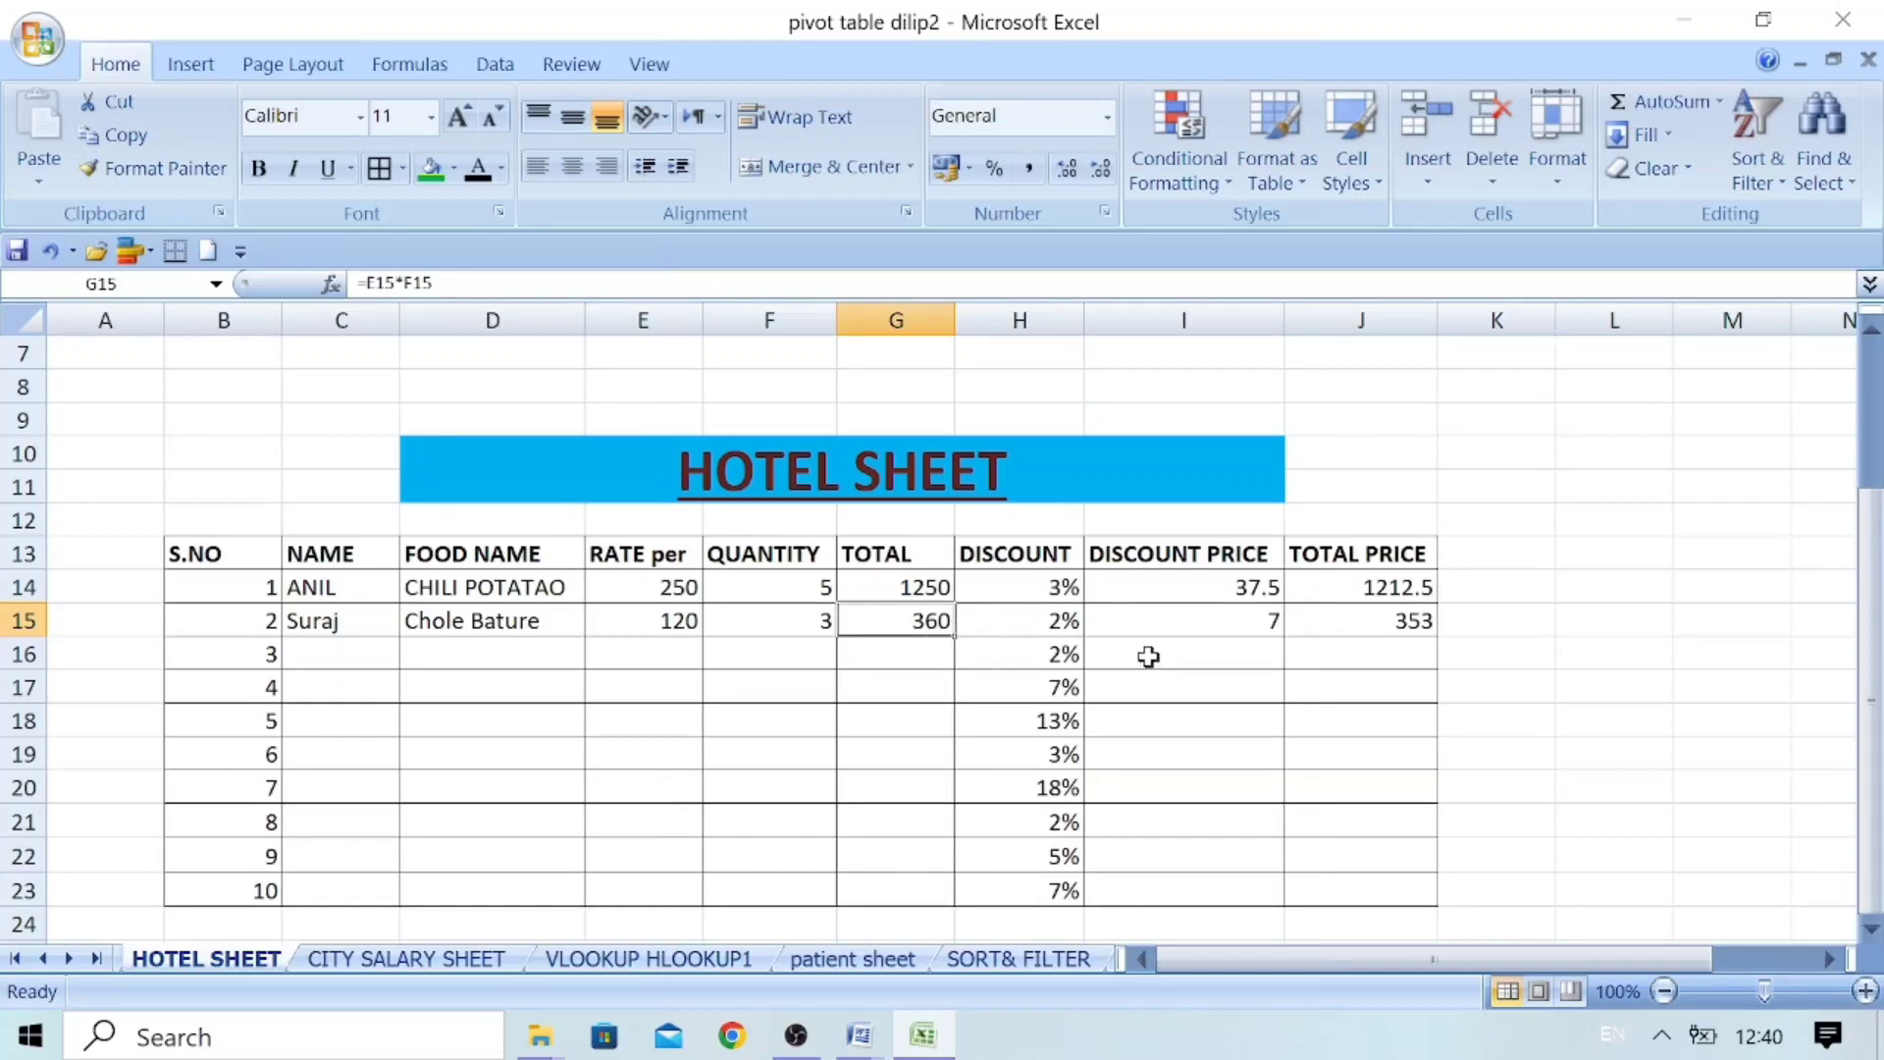
pyautogui.click(1218, 620)
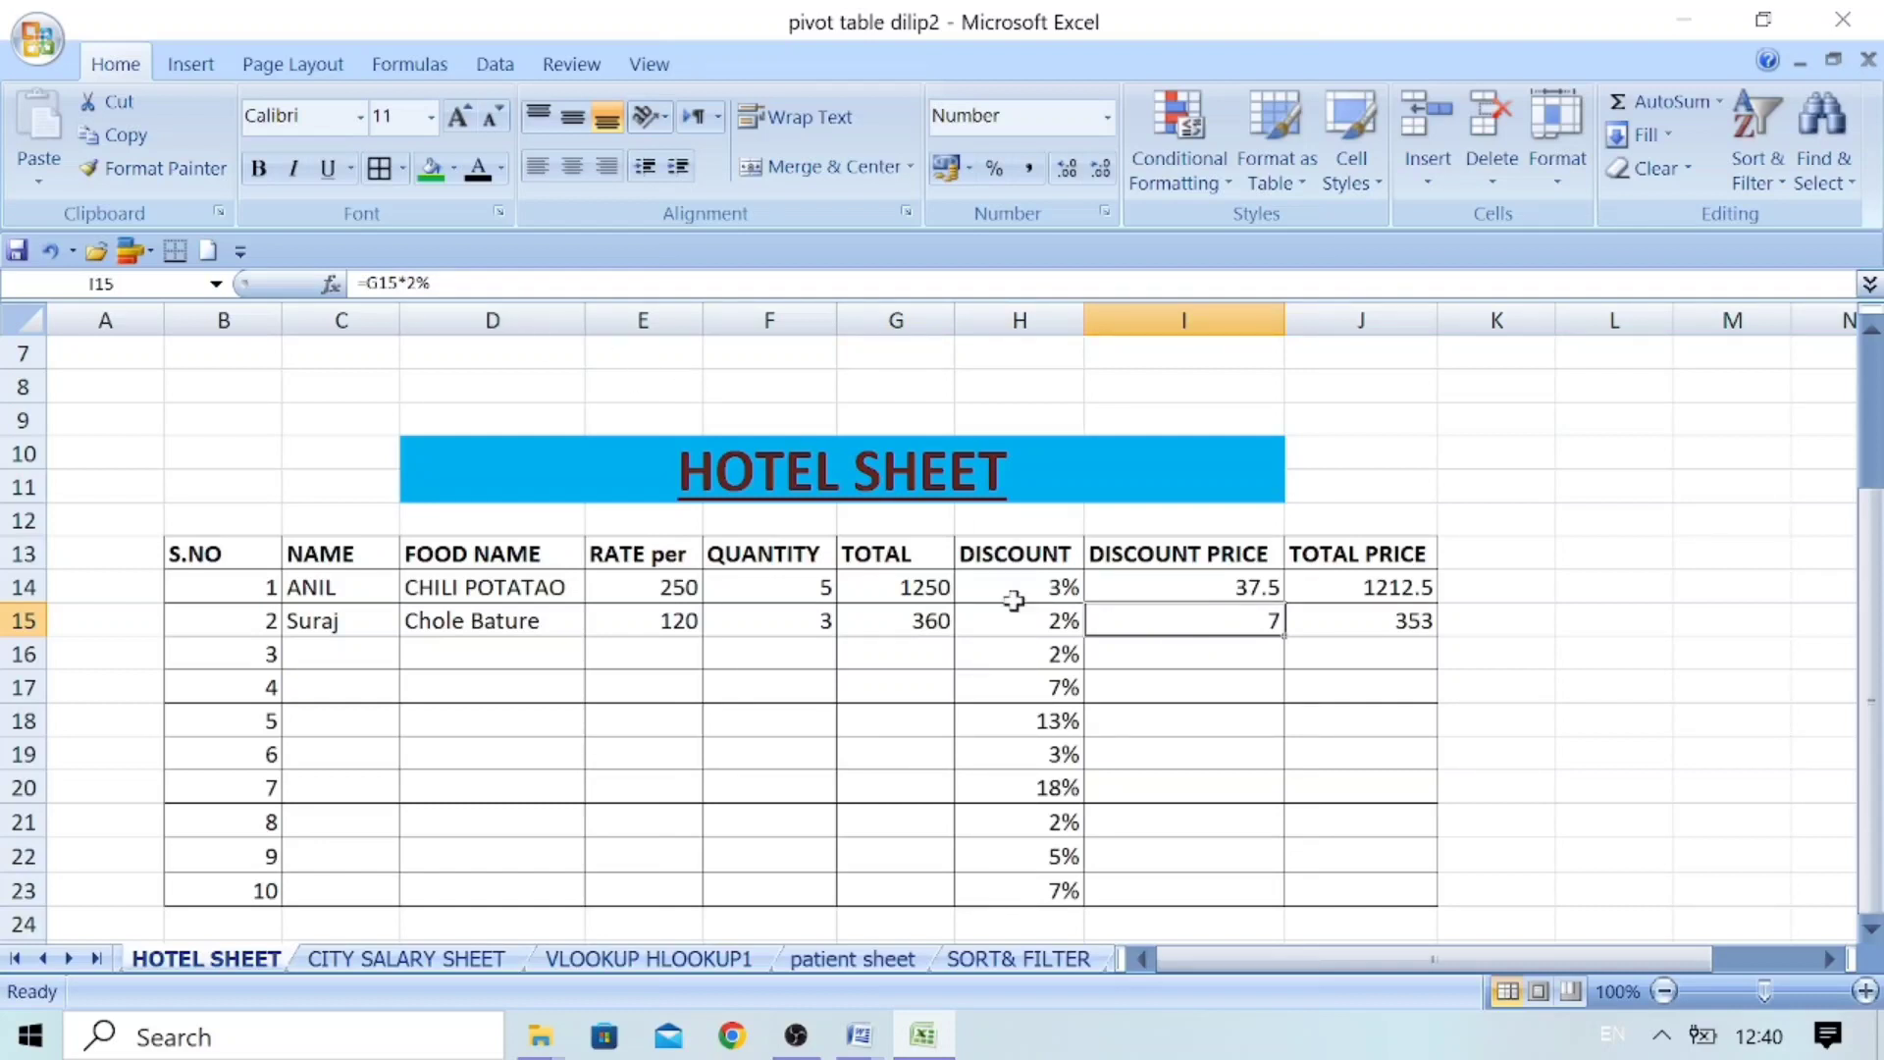
pyautogui.click(1379, 622)
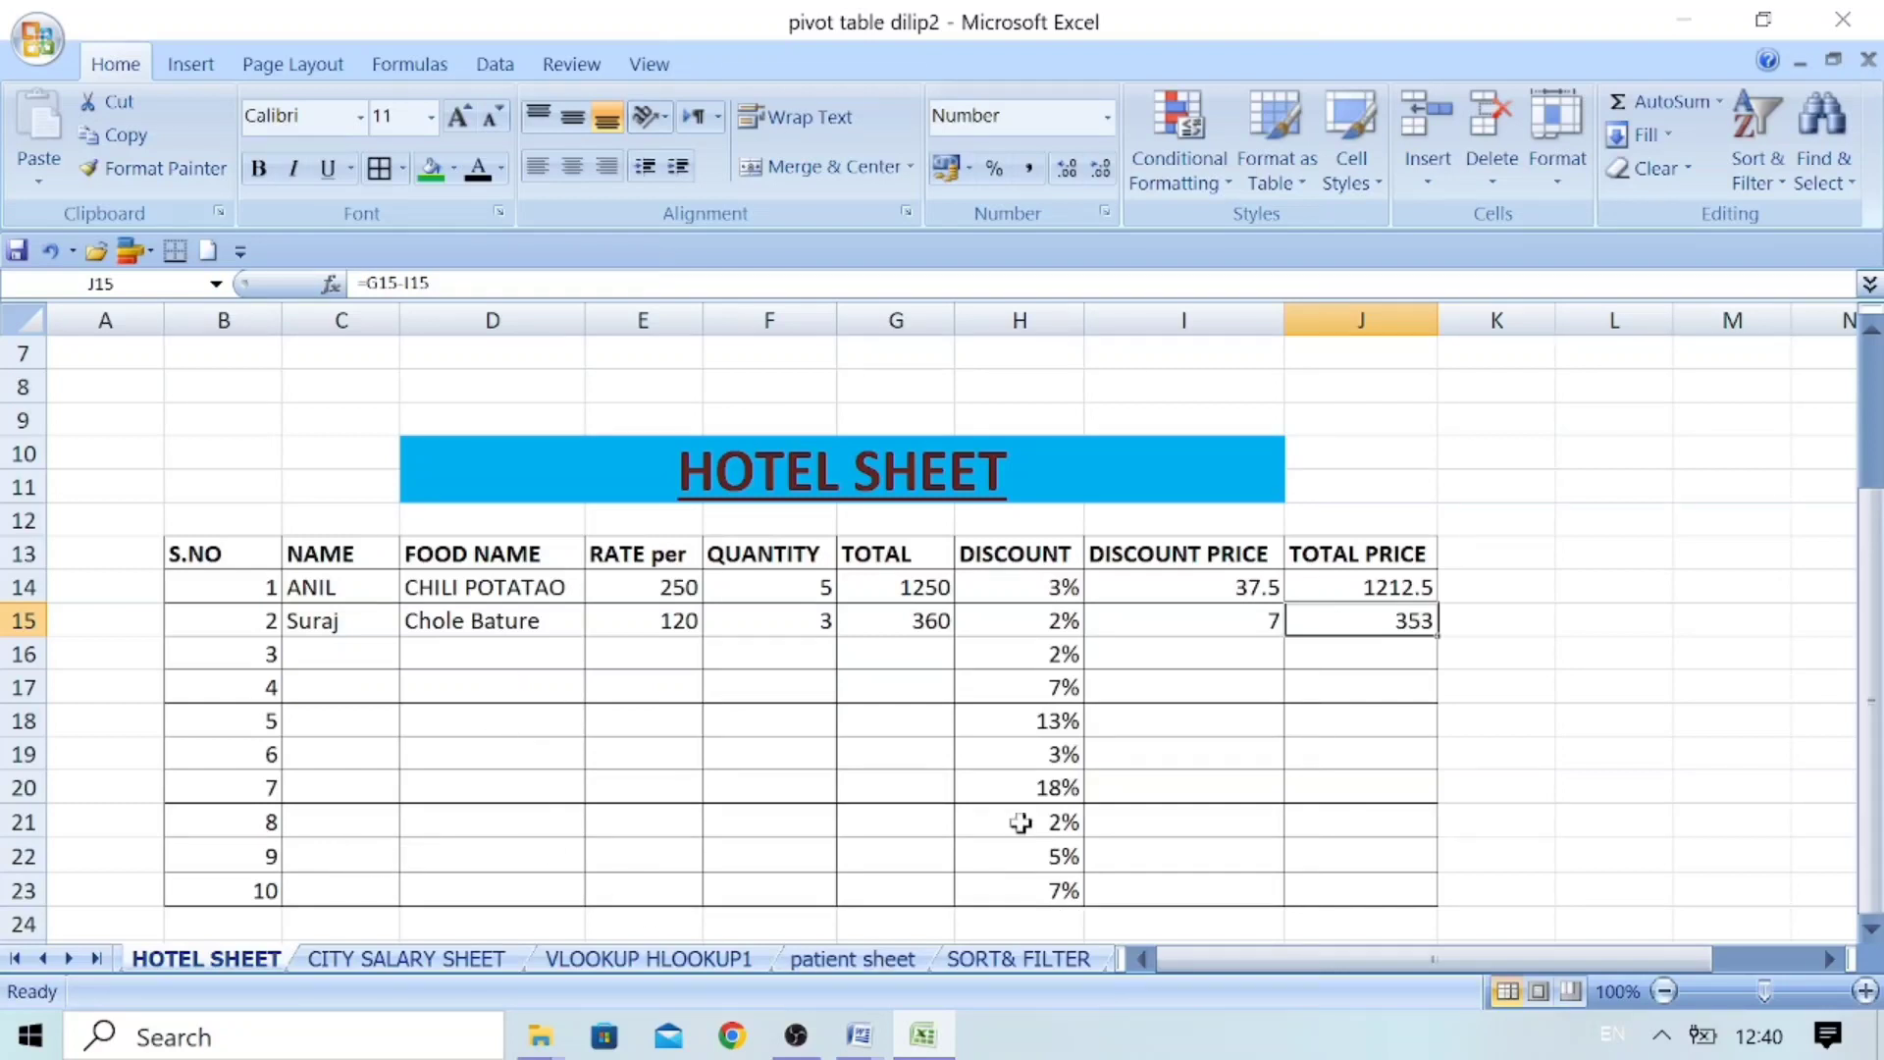
pyautogui.click(842, 479)
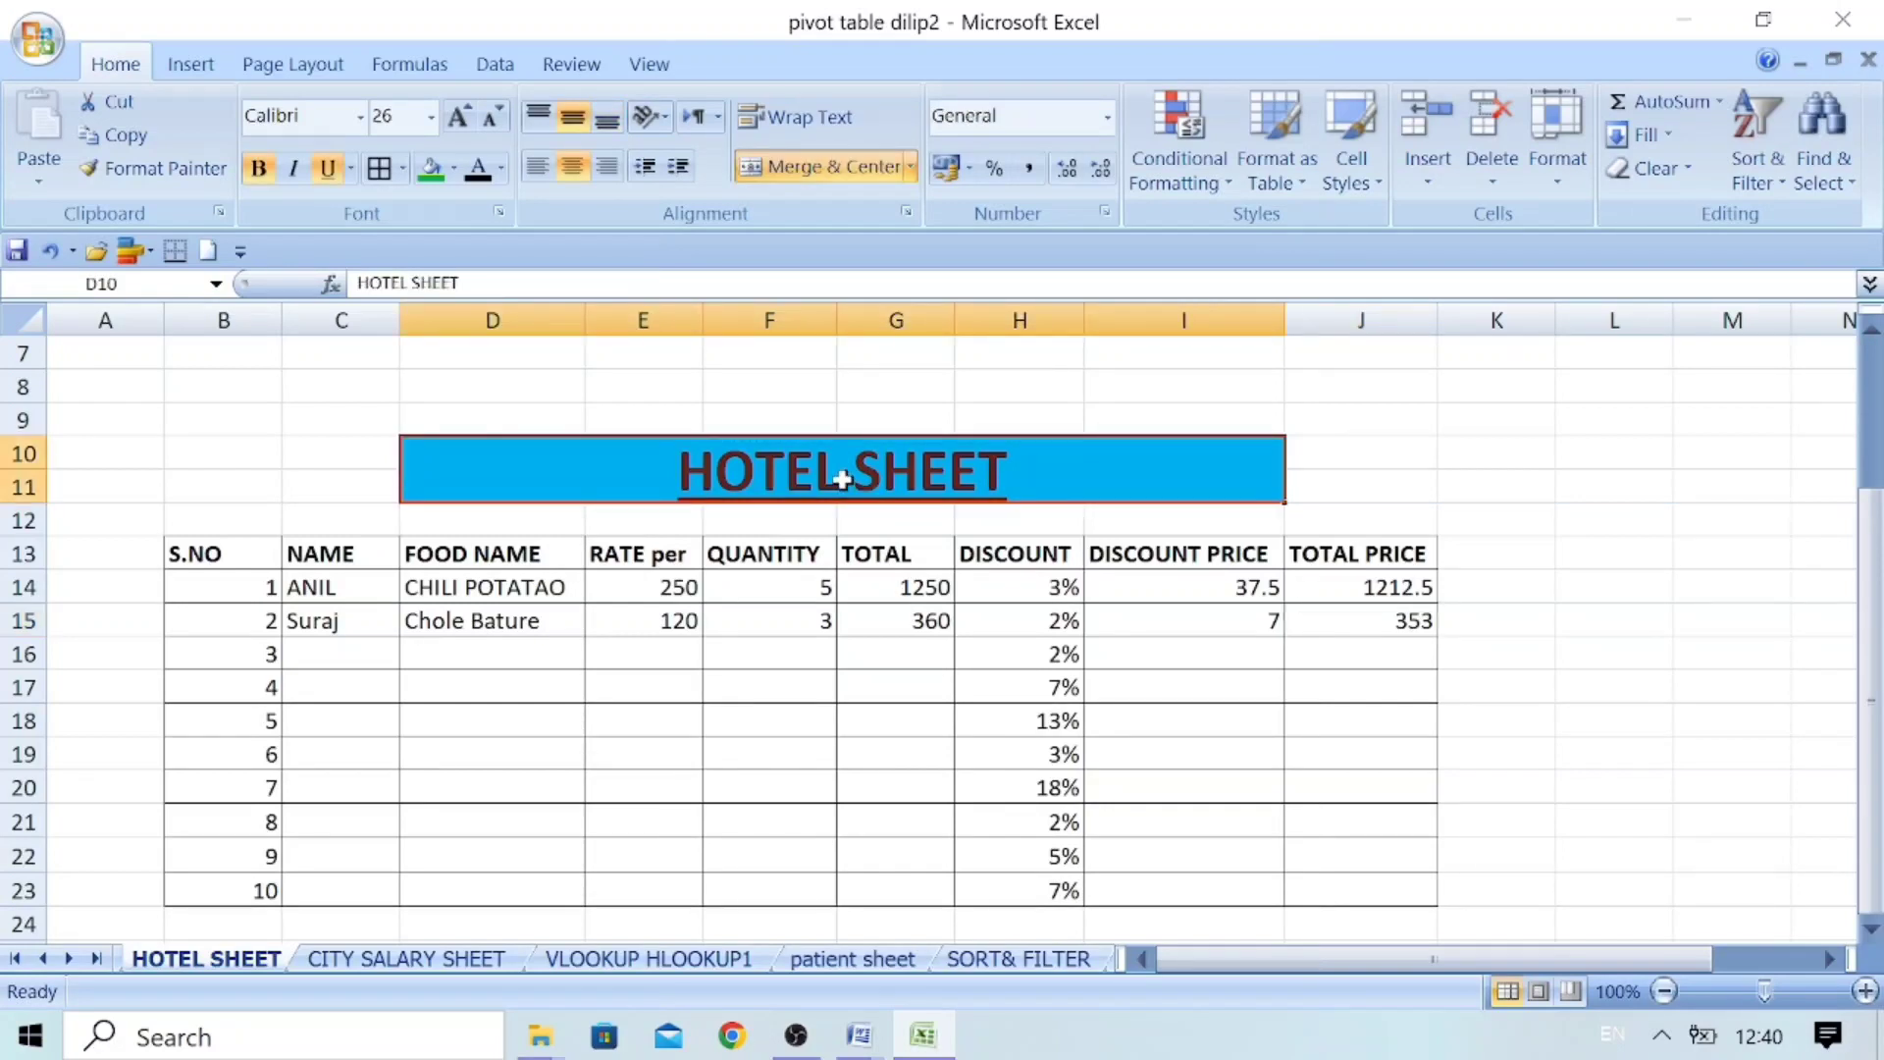